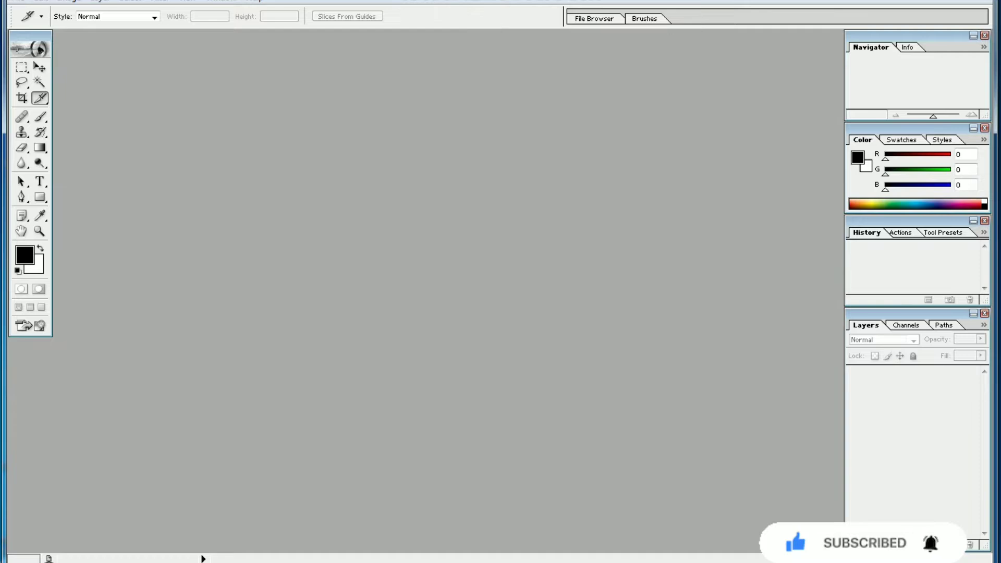
# Step: Start opening an image file and browse to folder e on Local Disk (D:) to look through its pictures
pyautogui.moveTo(30, 35)
pyautogui.mouseDown()
pyautogui.moveTo(88, 67)
pyautogui.moveTo(24, 47)
pyautogui.moveTo(30, 35)
pyautogui.mouseUp()
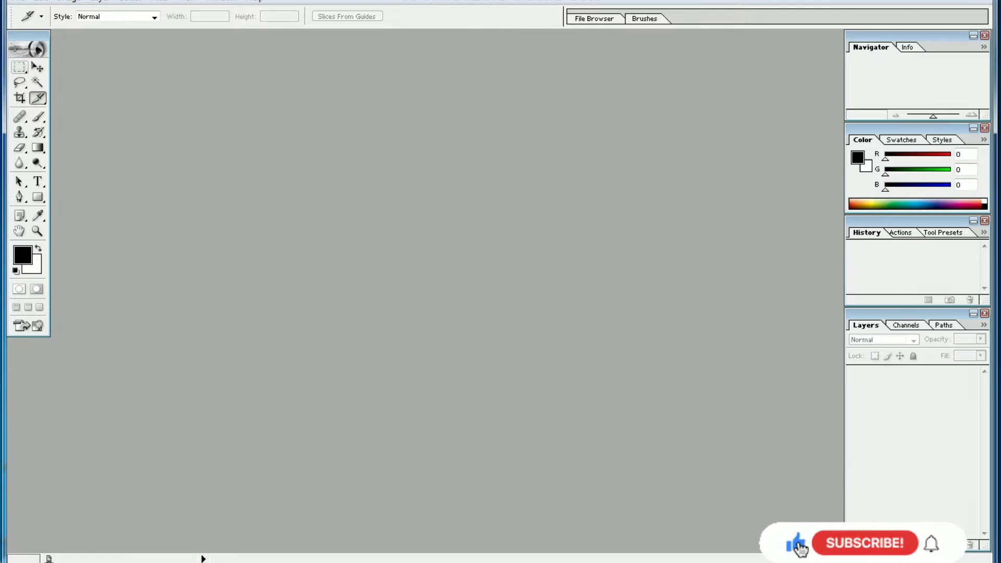
pyautogui.click(18, 1)
pyautogui.click(44, 28)
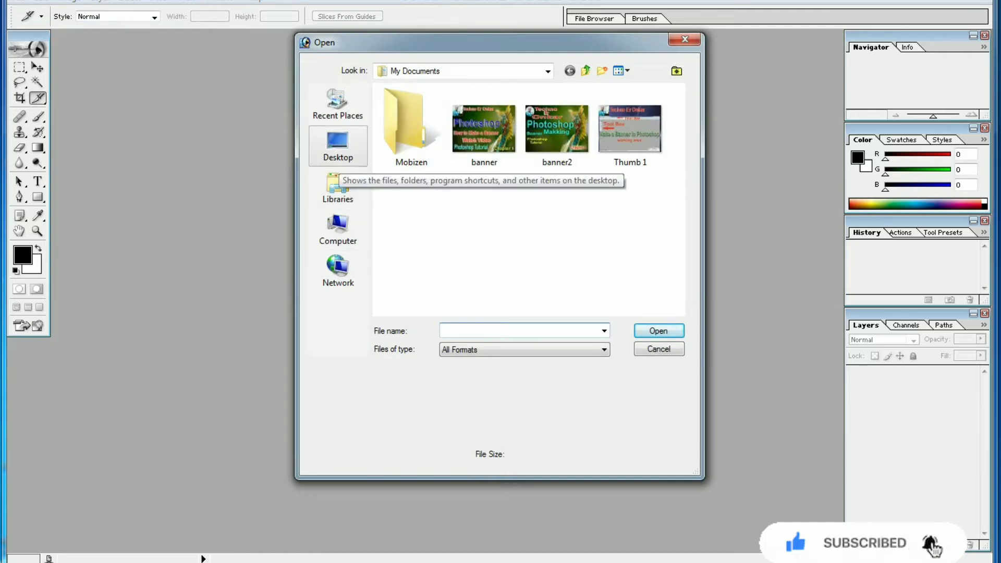
pyautogui.click(338, 187)
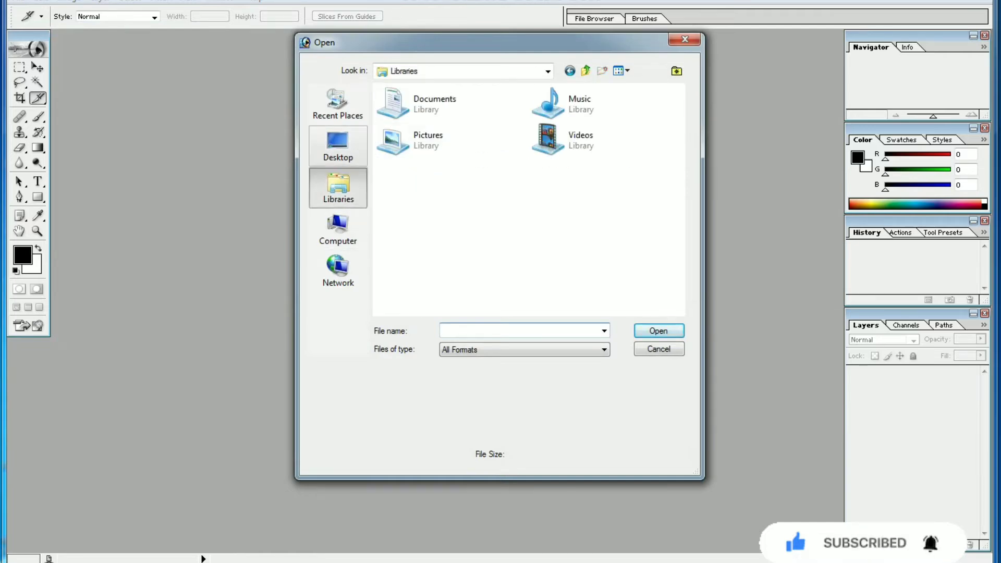
pyautogui.click(337, 229)
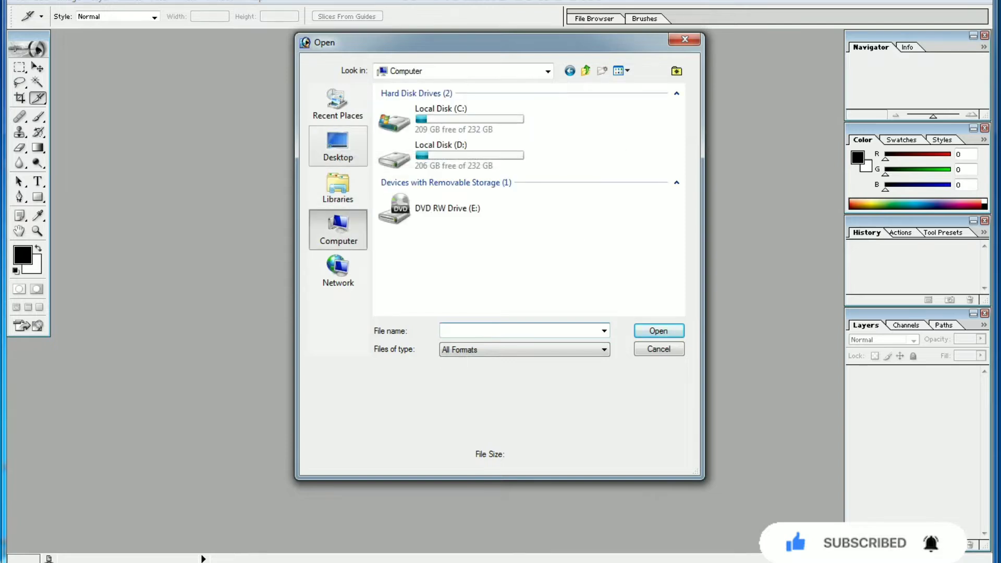
pyautogui.click(338, 144)
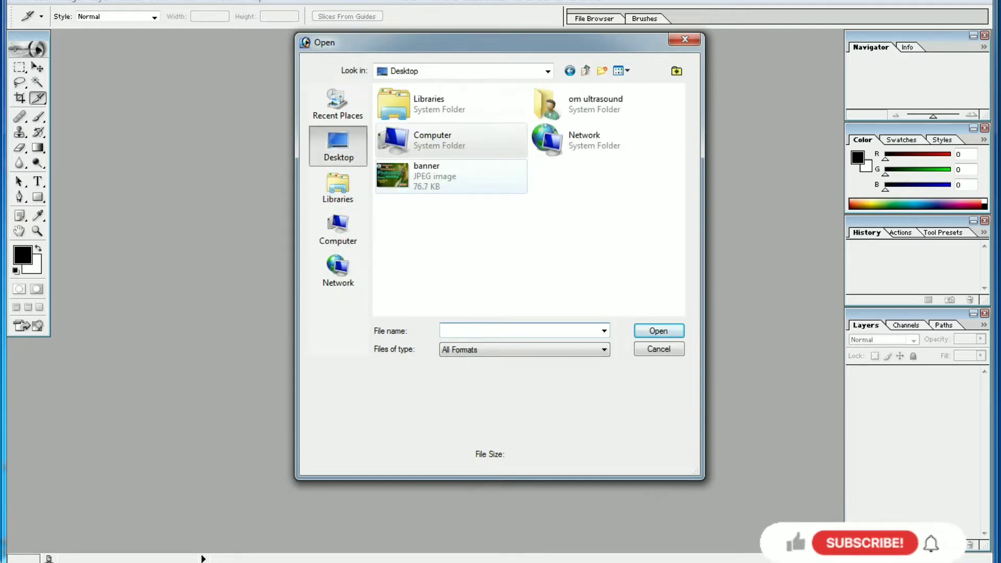
pyautogui.doubleClick(396, 140)
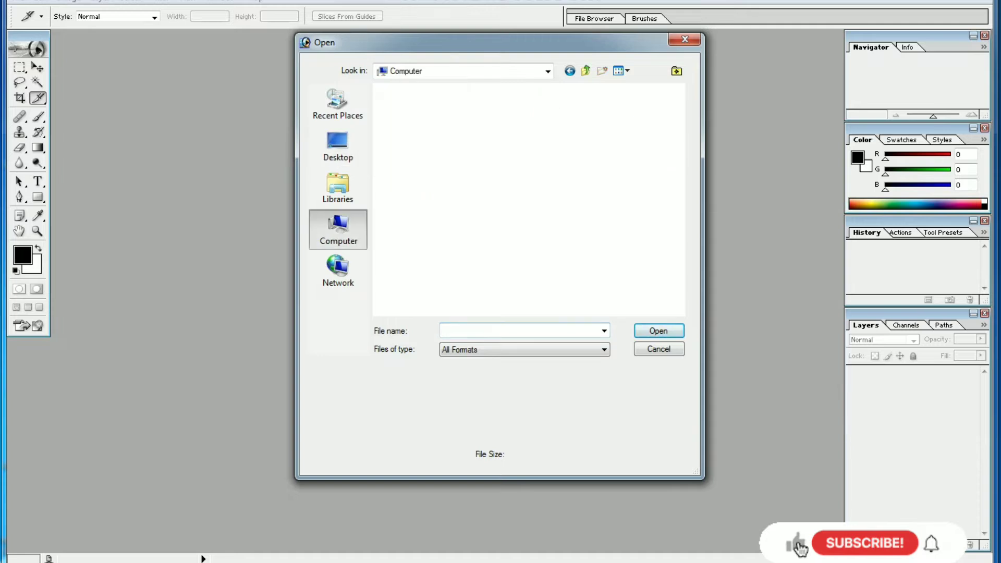
pyautogui.doubleClick(417, 145)
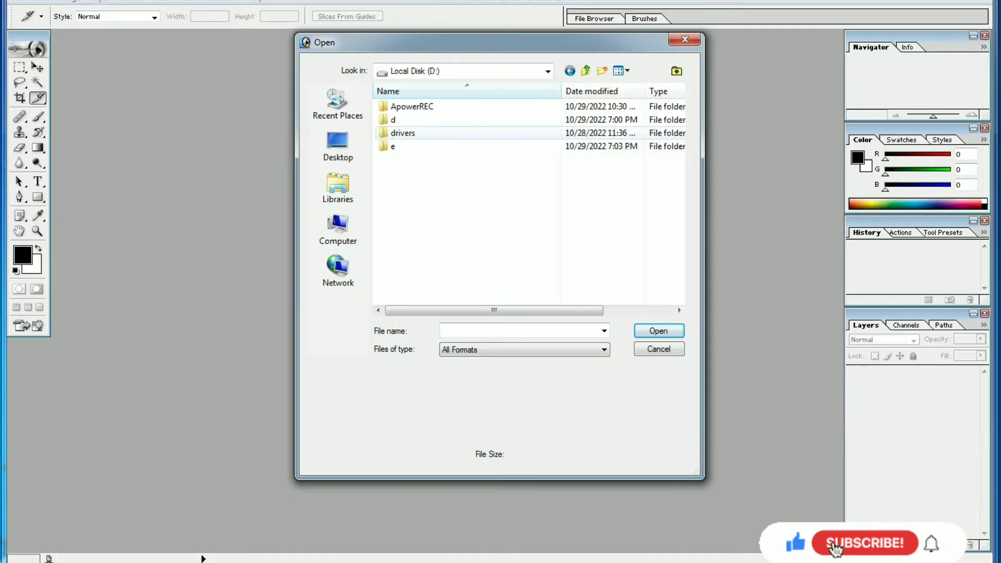
pyautogui.doubleClick(411, 146)
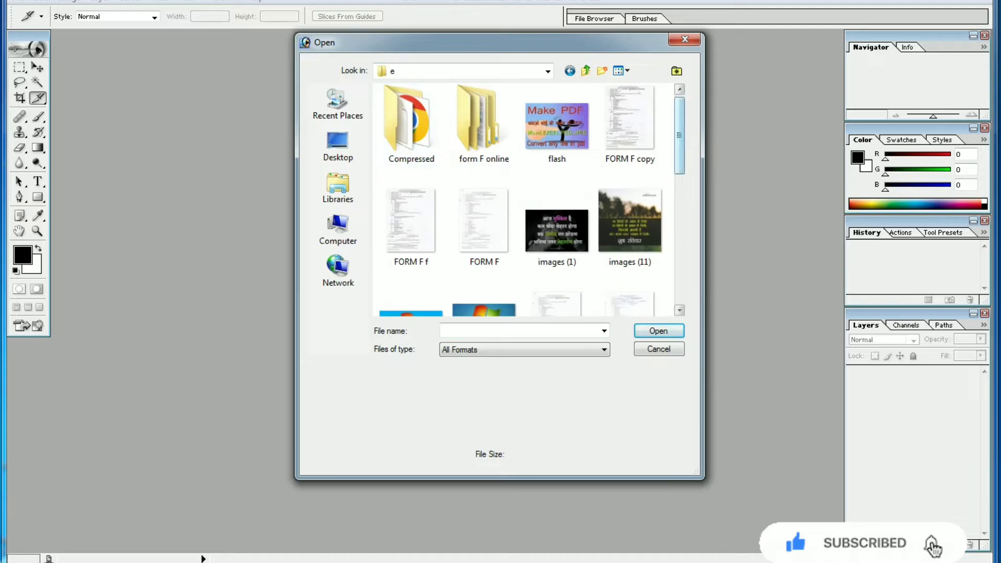
pyautogui.scroll(-10, 526, 198)
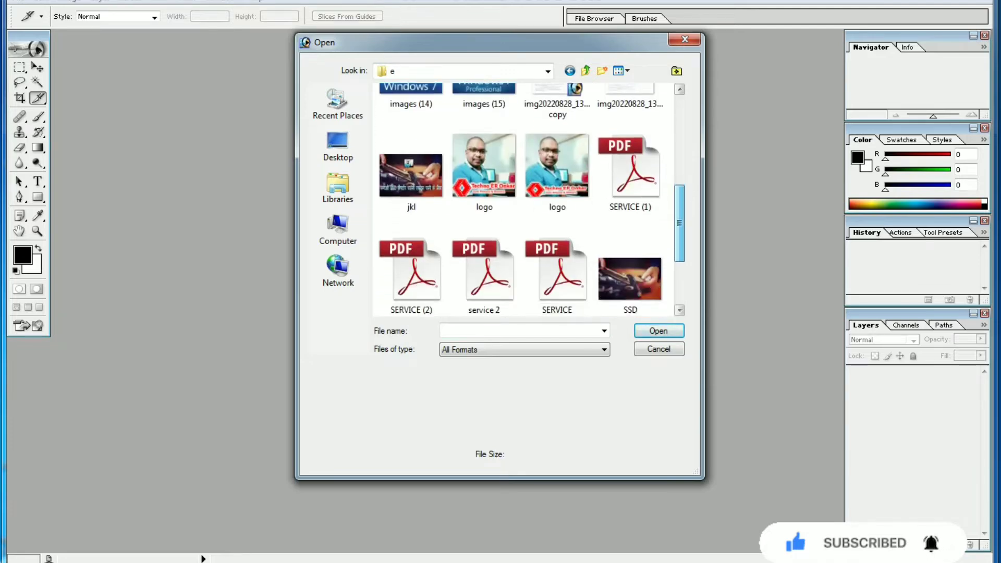
pyautogui.scroll(10, 527, 201)
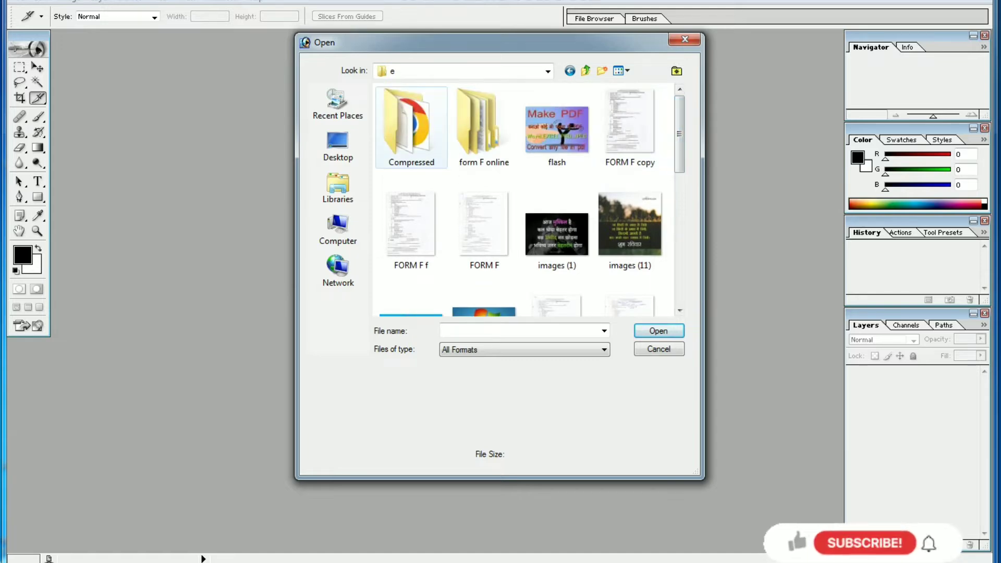
# Step: Look for an image in the photoes folder of the backup inside folder d, and return to the drive list
pyautogui.click(586, 71)
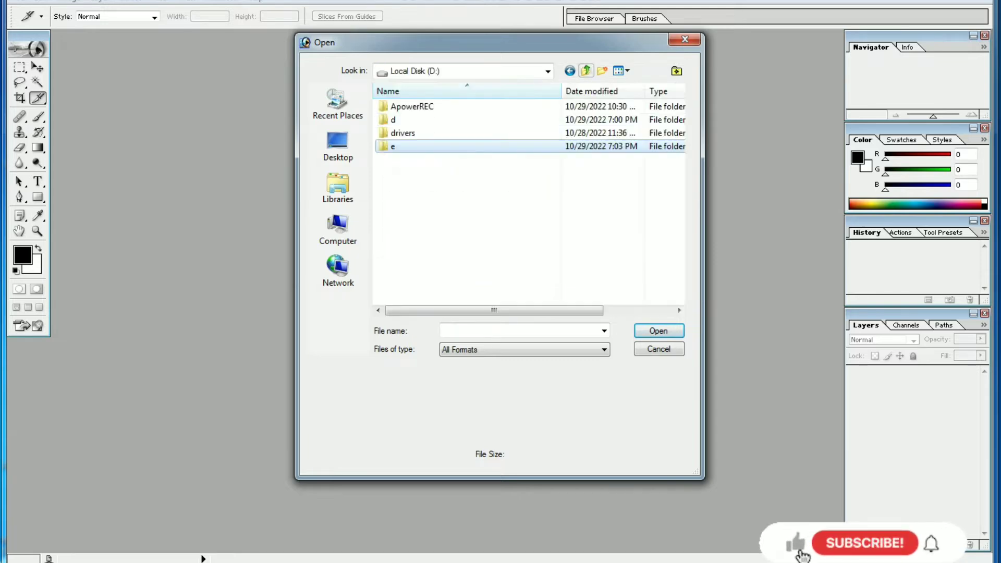
pyautogui.doubleClick(397, 120)
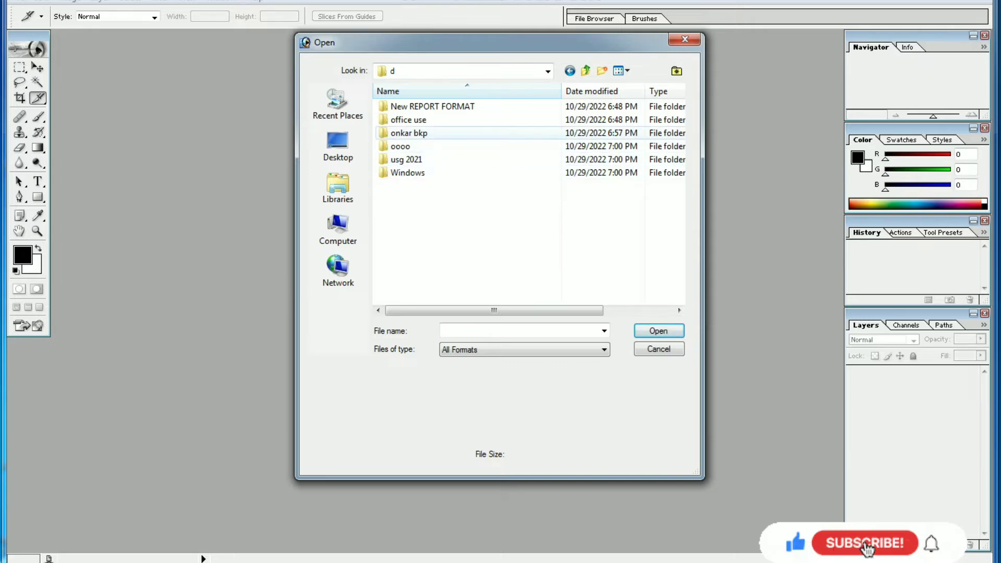
pyautogui.doubleClick(409, 133)
pyautogui.doubleClick(404, 133)
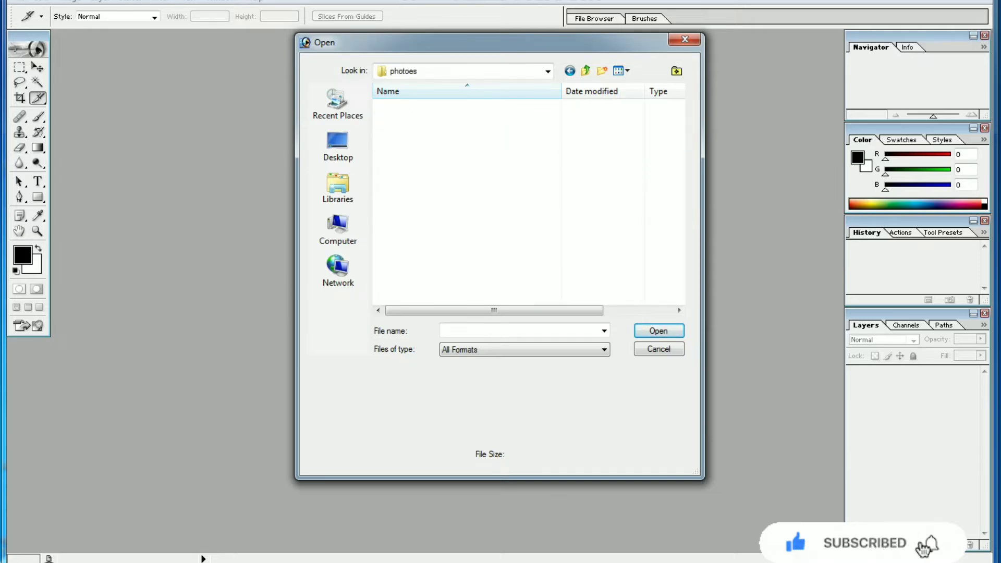
pyautogui.click(586, 71)
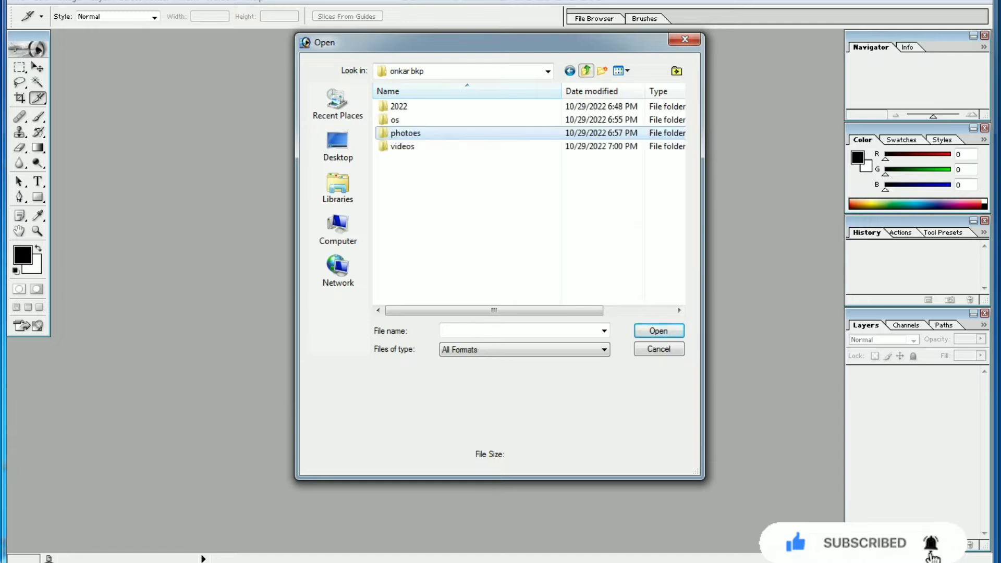
pyautogui.click(586, 71)
pyautogui.click(586, 71)
pyautogui.click(586, 70)
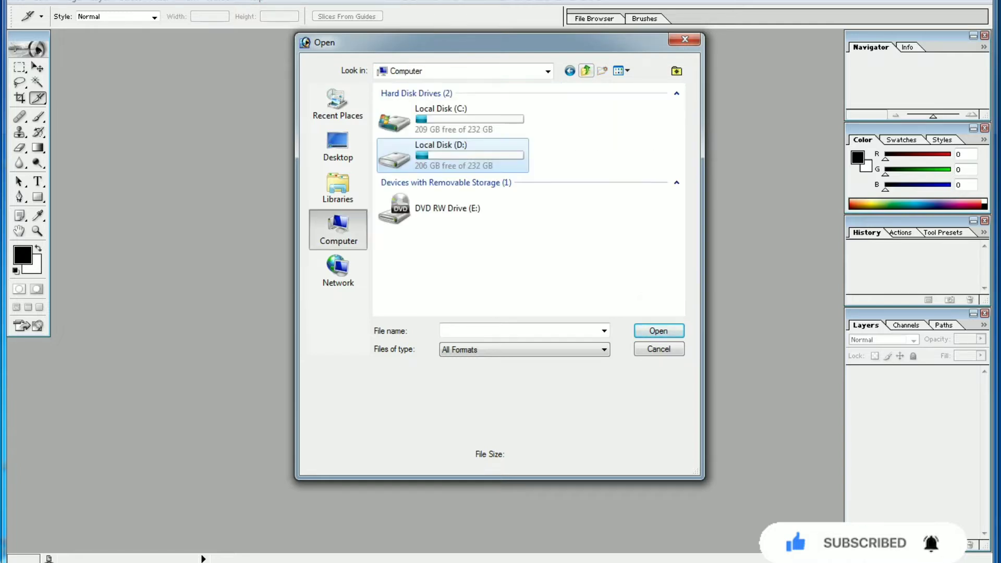
# Step: Open the image images (1) from folder e on Local Disk (D:)
pyautogui.doubleClick(443, 151)
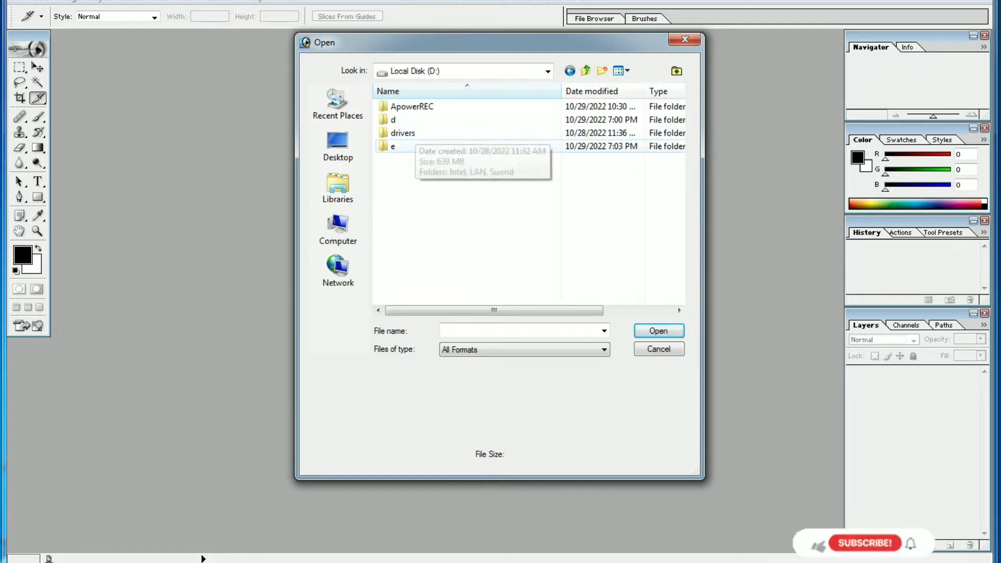
pyautogui.doubleClick(393, 146)
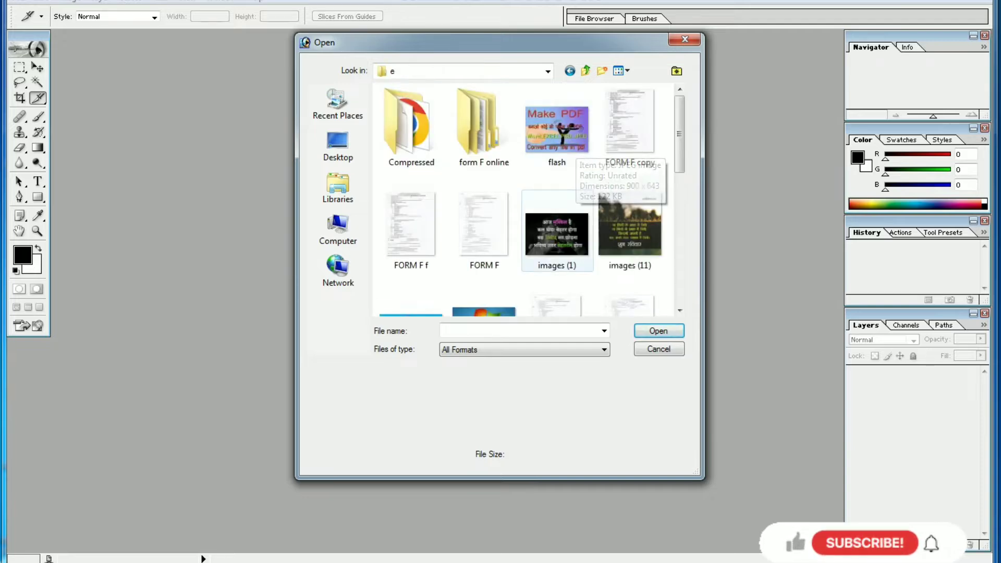
pyautogui.click(557, 234)
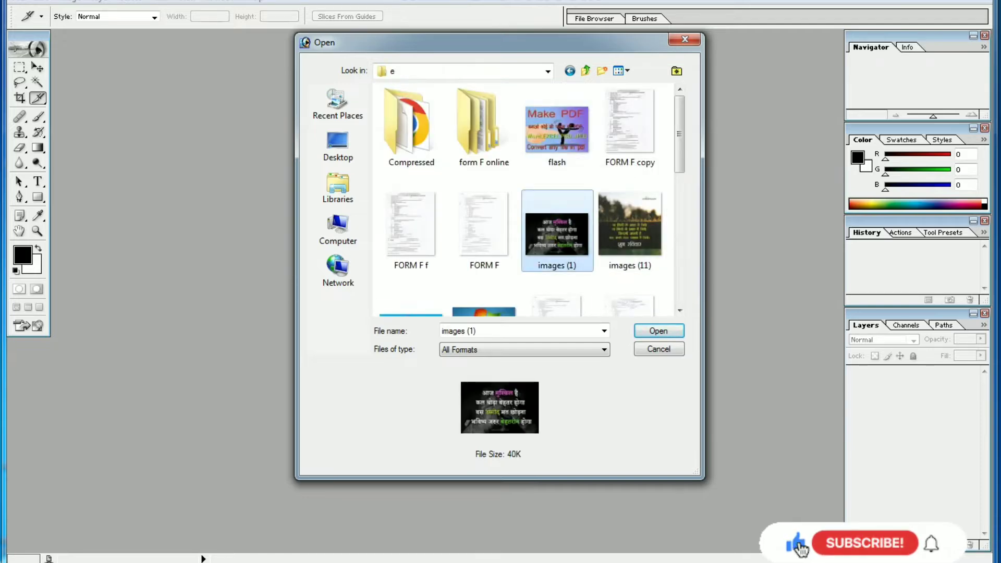
pyautogui.click(658, 331)
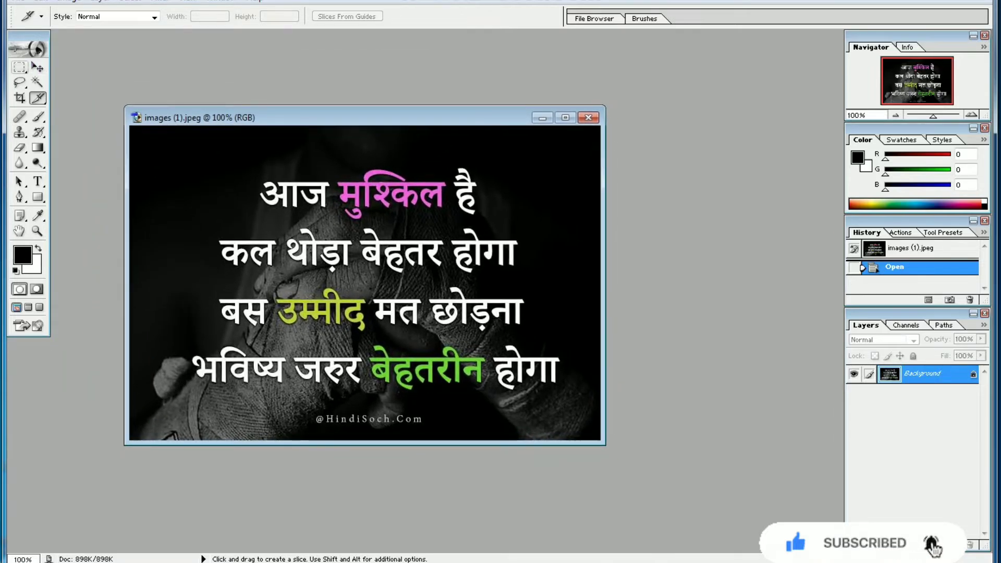
# Step: Select the word आज in the first text line with the Rectangular Marquee tool, and clear the selection
pyautogui.press('m')
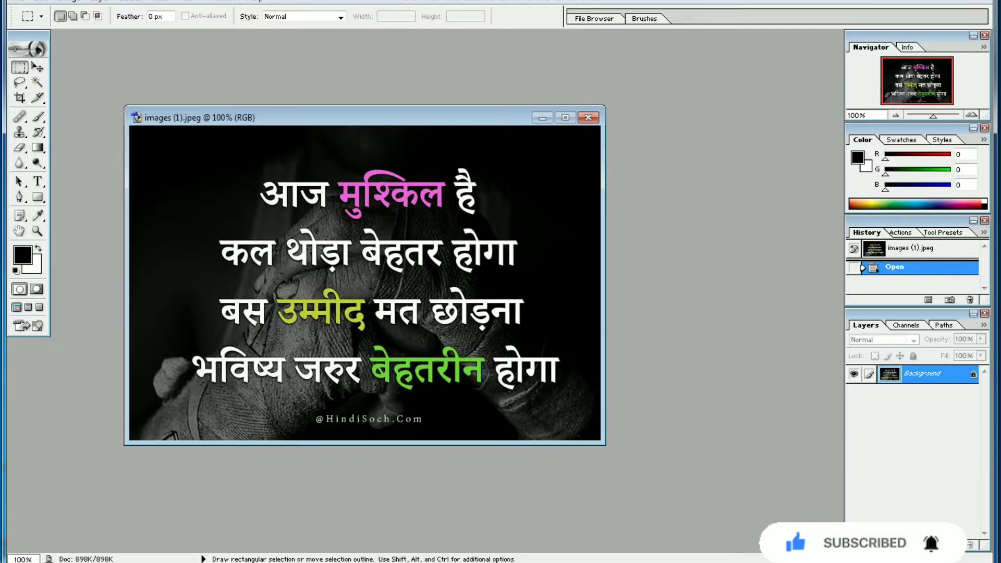
pyautogui.moveTo(254, 173); pyautogui.dragTo(334, 219)
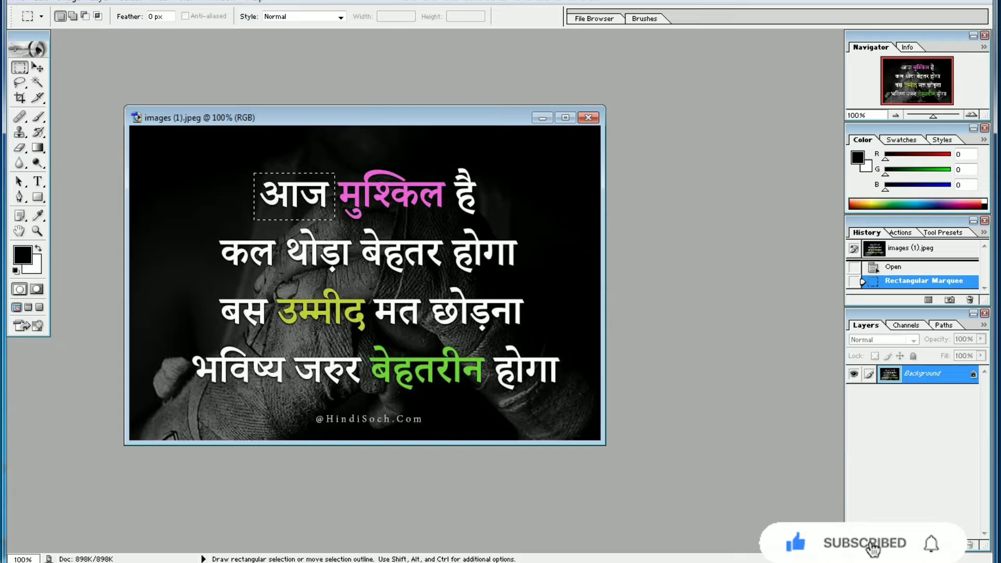
pyautogui.hotkey('ctrl', 'd')
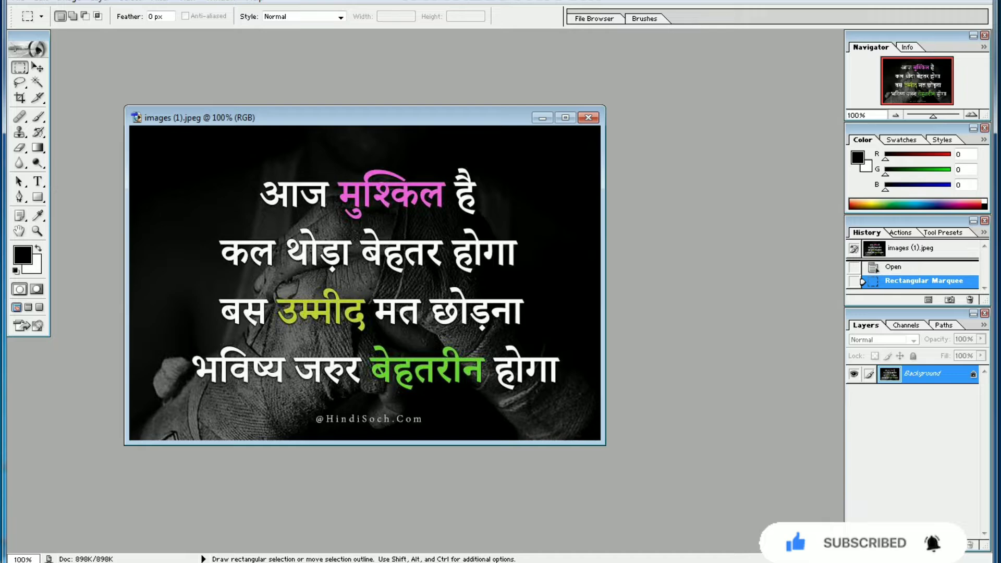
# Step: Draw a rectangular marquee in the dark area before the first text line, nudge it down slightly, redraw it and deselect
pyautogui.moveTo(180, 167); pyautogui.dragTo(254, 211)
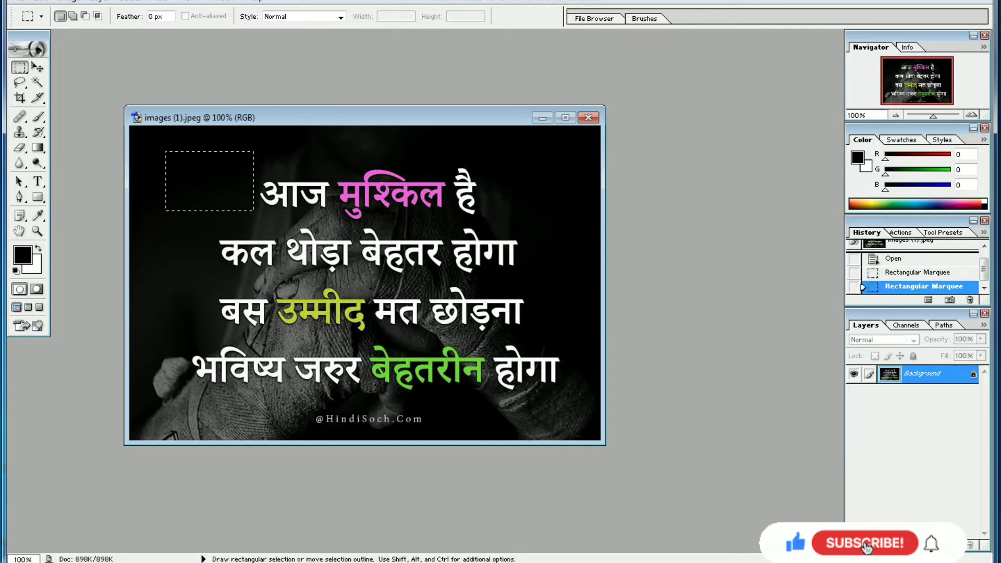
pyautogui.press('Down')
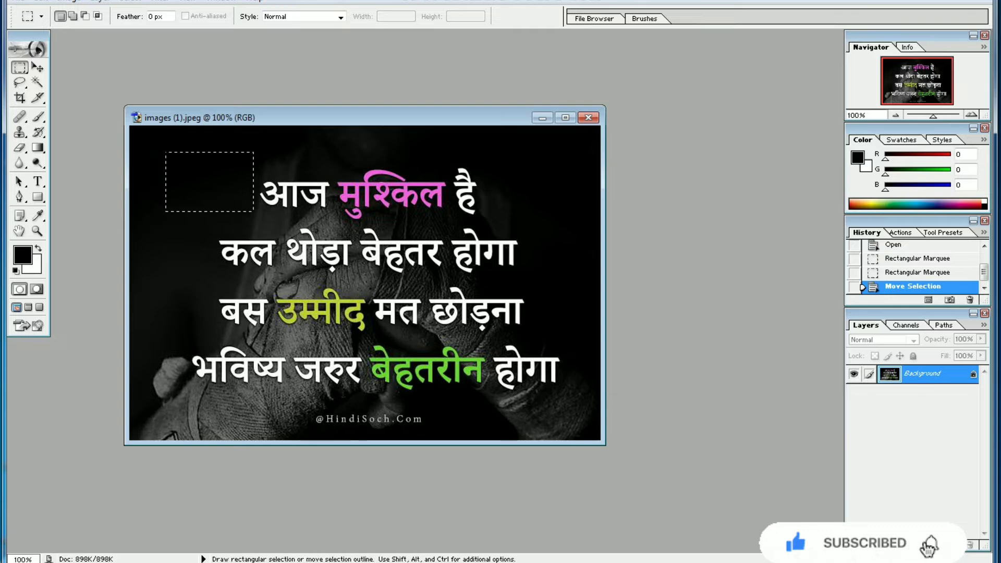
pyautogui.moveTo(154, 168); pyautogui.dragTo(184, 174)
pyautogui.click(177, 180)
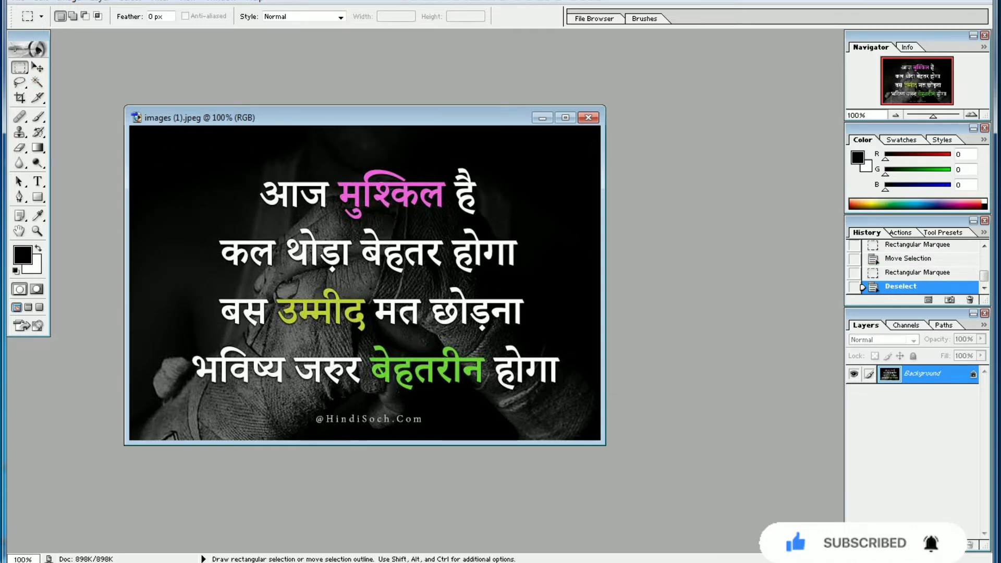
# Step: Draw a small, nearly square selection in the image's upper-left dark area with the Rectangular Marquee tool
pyautogui.click(20, 67)
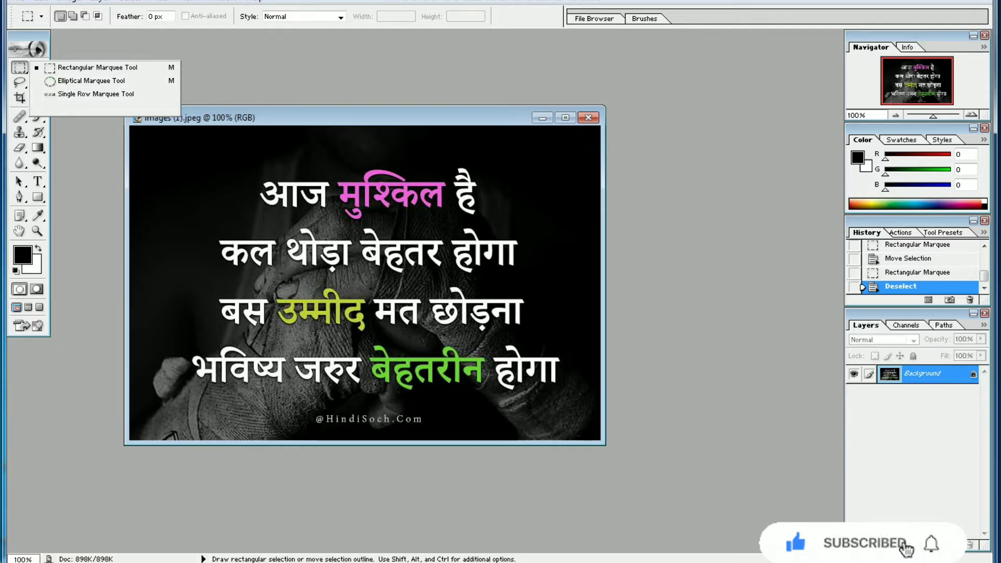
pyautogui.click(98, 68)
pyautogui.moveTo(155, 153); pyautogui.dragTo(206, 206)
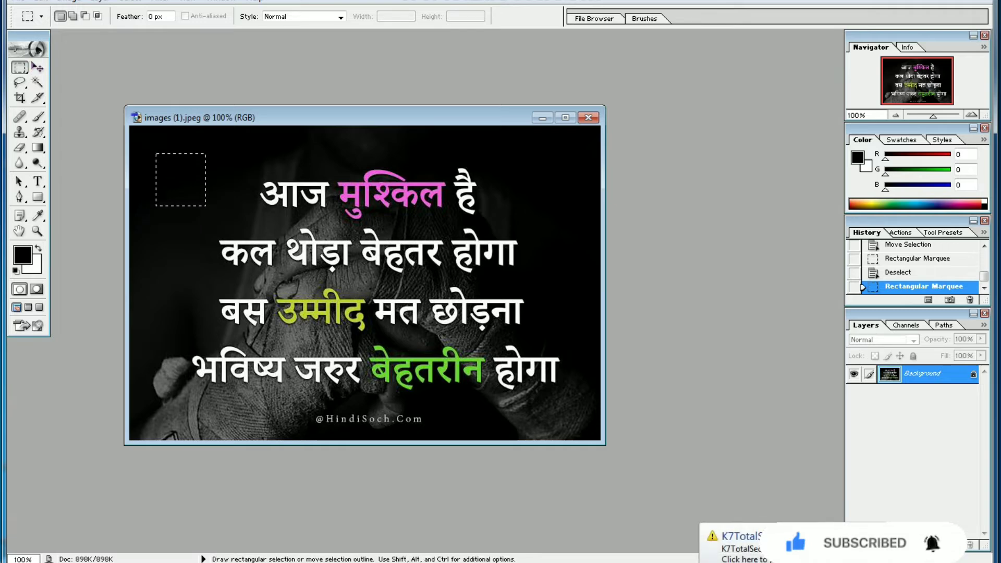
# Step: Select a roughly circular area before the first text line with the Elliptical Marquee tool and copy it
pyautogui.click(20, 67)
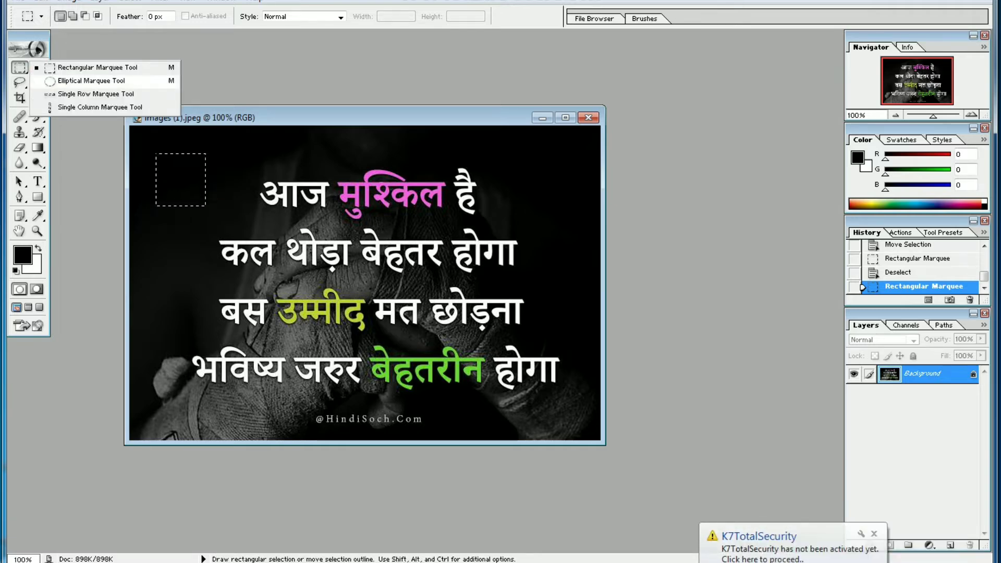
pyautogui.click(57, 82)
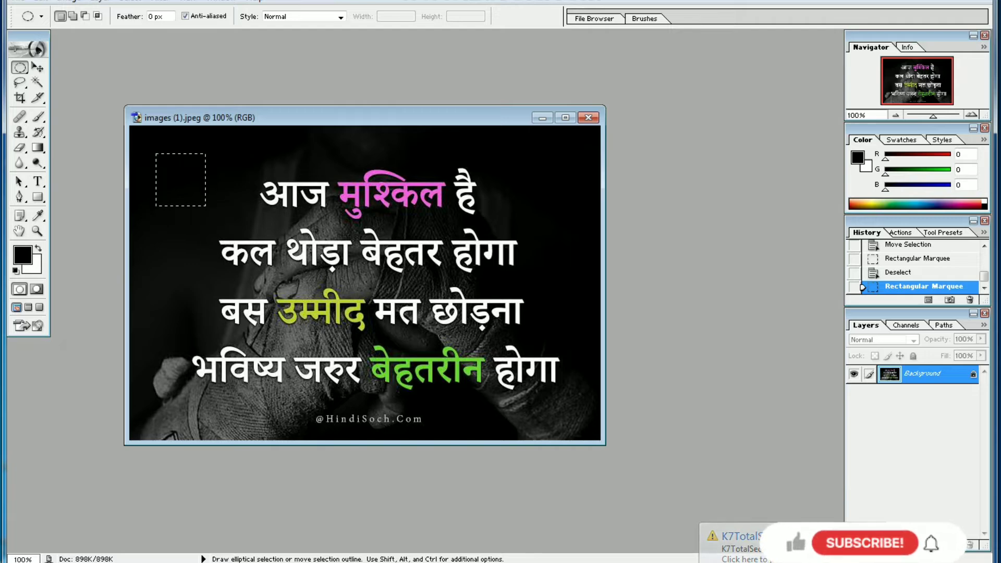
pyautogui.moveTo(213, 204); pyautogui.dragTo(244, 238)
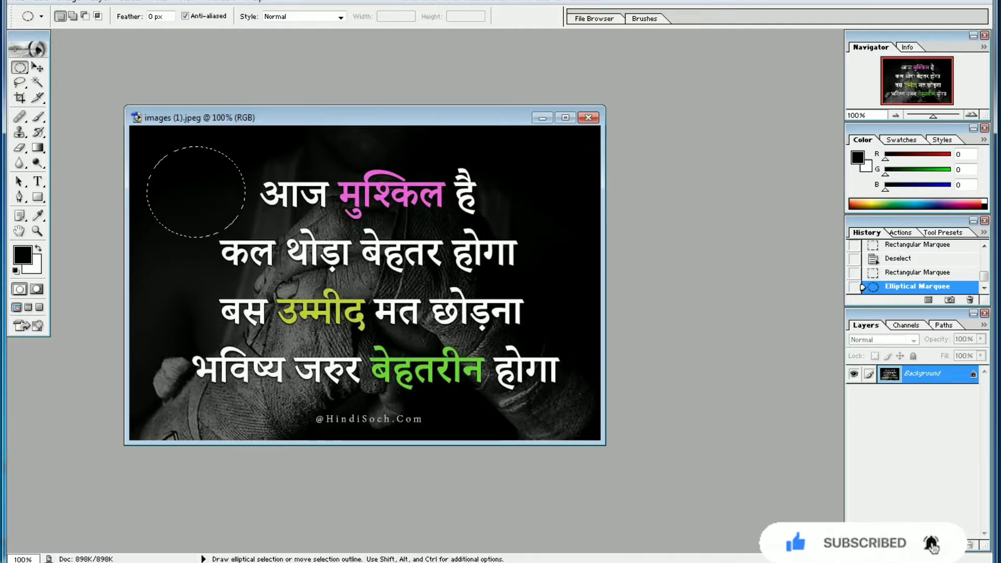
pyautogui.click(41, 2)
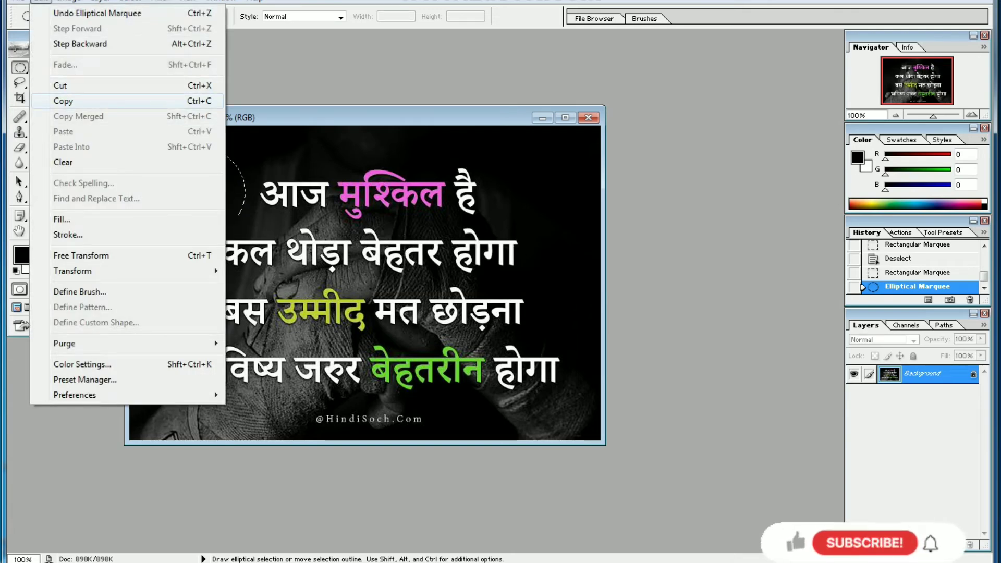
pyautogui.click(64, 101)
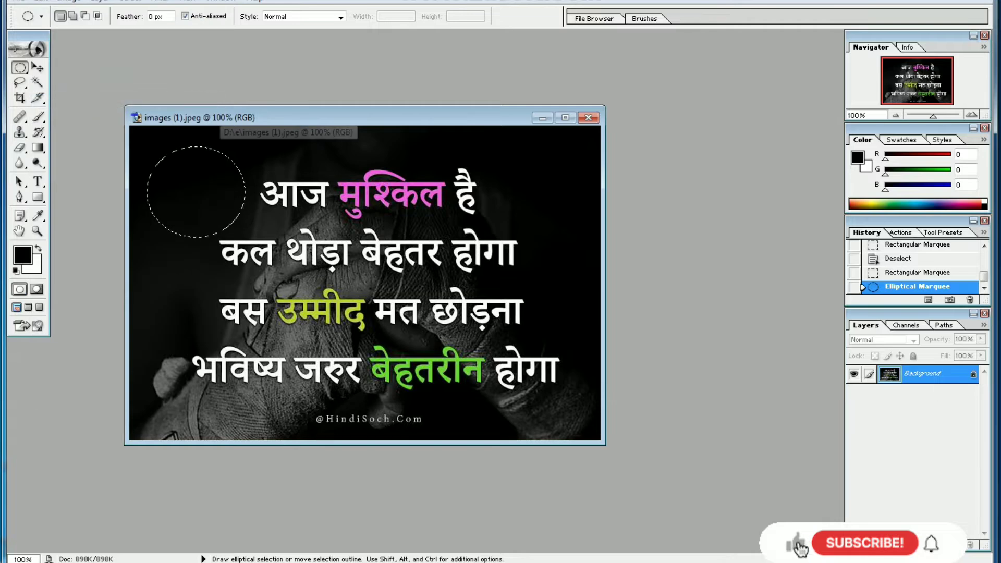
# Step: Move the image window aside, and create a new document with the preset settings in a maximized window
pyautogui.moveTo(221, 116); pyautogui.dragTo(418, 109)
pyautogui.click(18, 1)
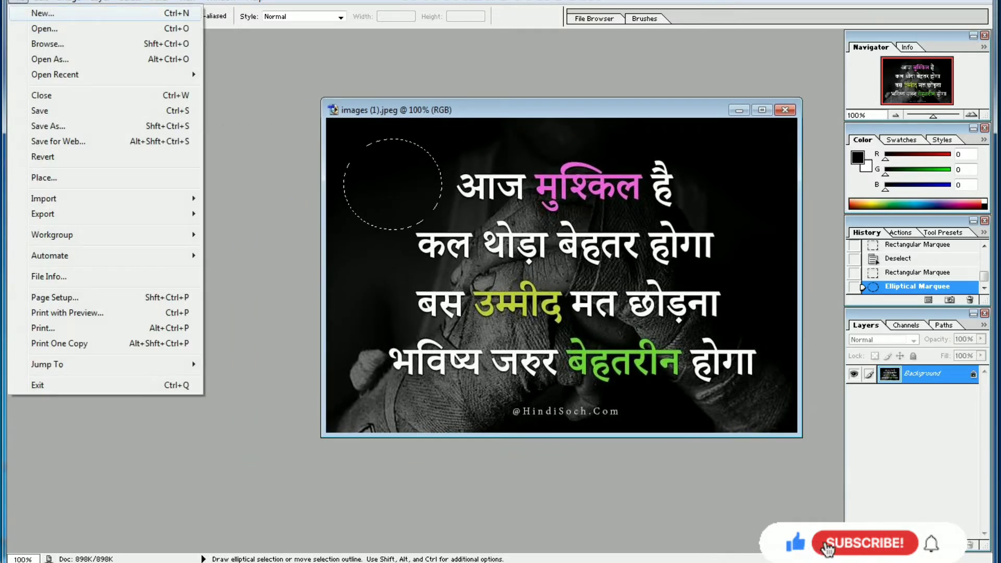
pyautogui.click(40, 14)
pyautogui.press('Return')
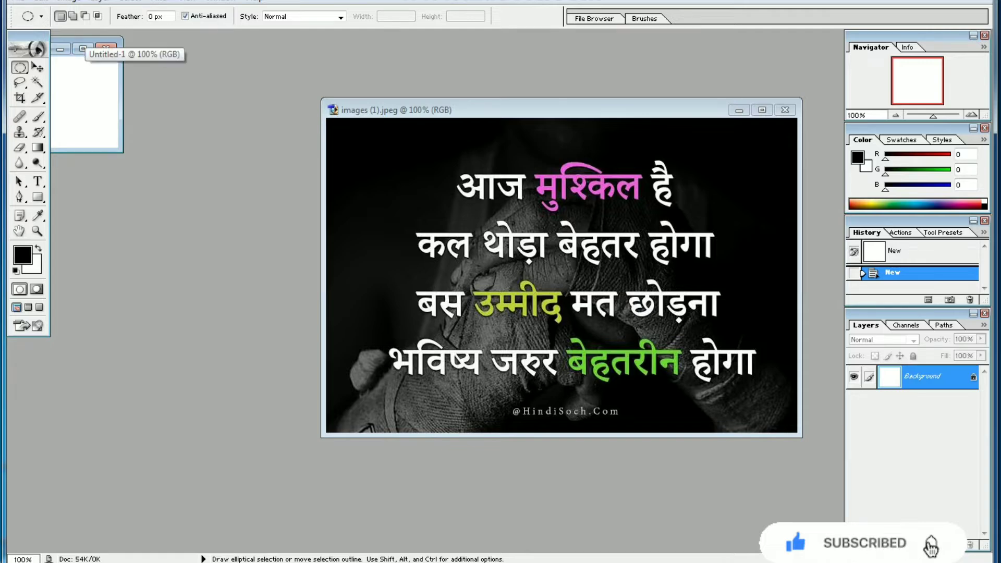
pyautogui.click(83, 49)
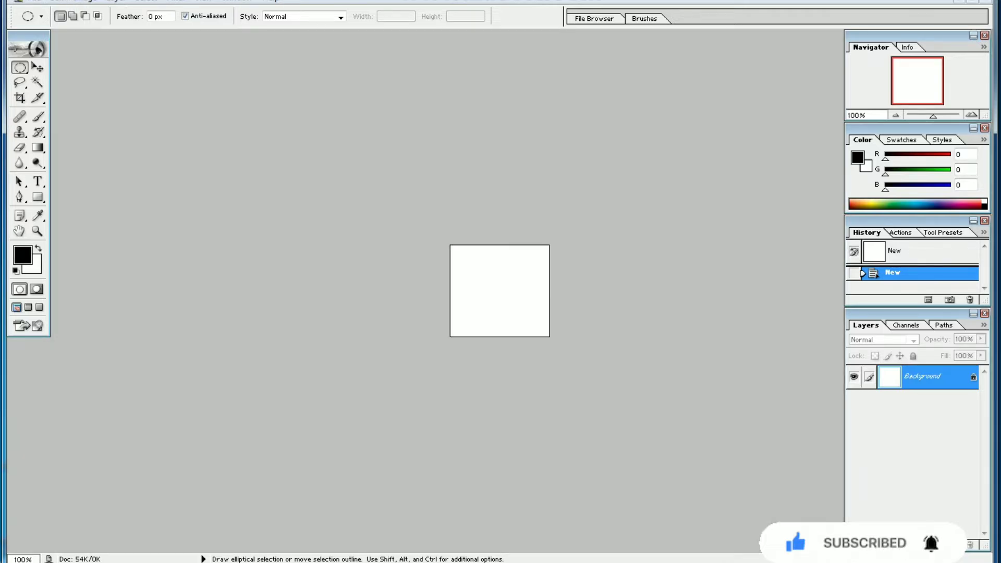
# Step: Paste the copied circular area into the new document and restore its window from the maximized state
pyautogui.click(56, 1)
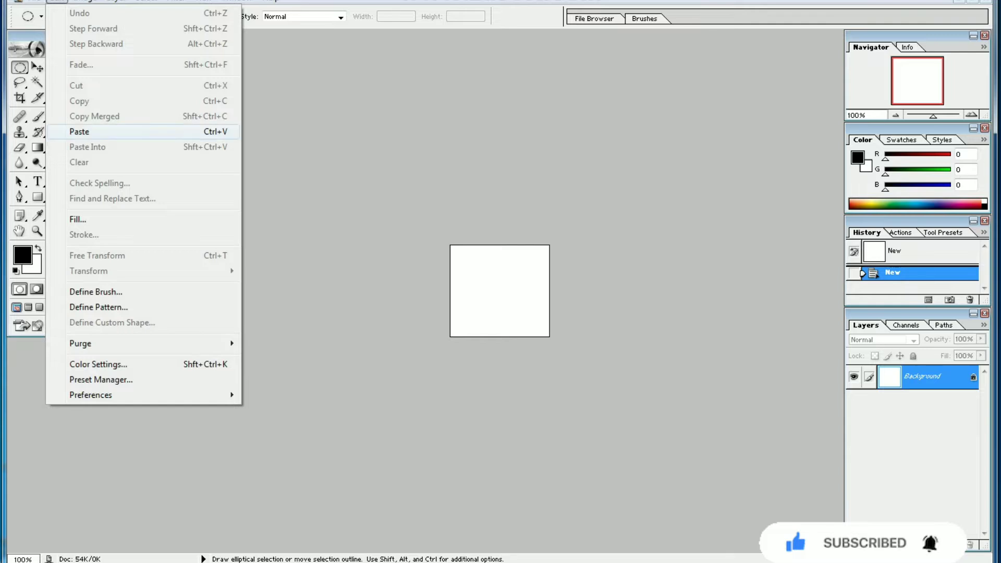
pyautogui.click(79, 132)
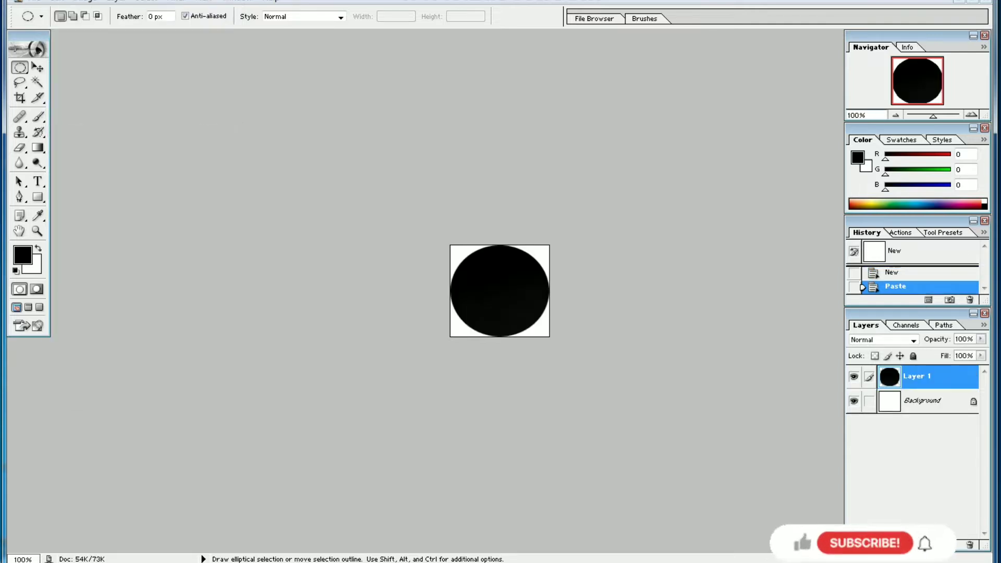
pyautogui.click(972, 1)
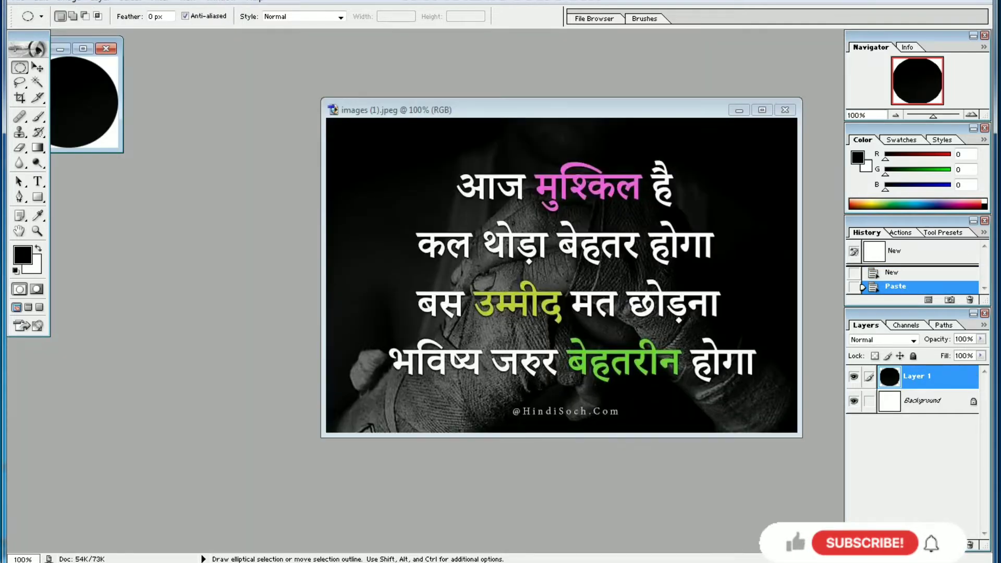
# Step: Close the new document that holds the pasted circle
pyautogui.moveTo(86, 37); pyautogui.dragTo(86, 49)
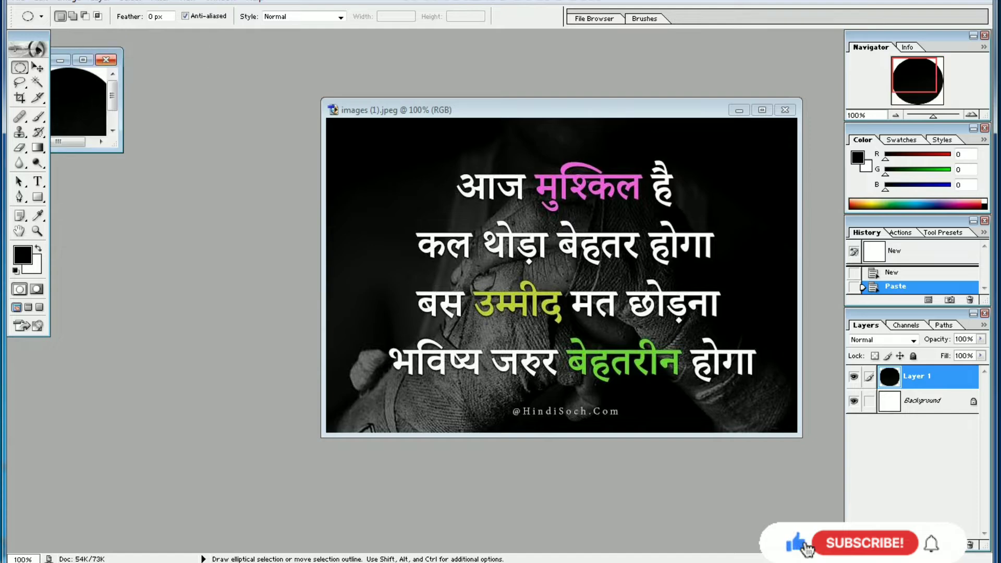
pyautogui.click(106, 60)
pyautogui.click(501, 208)
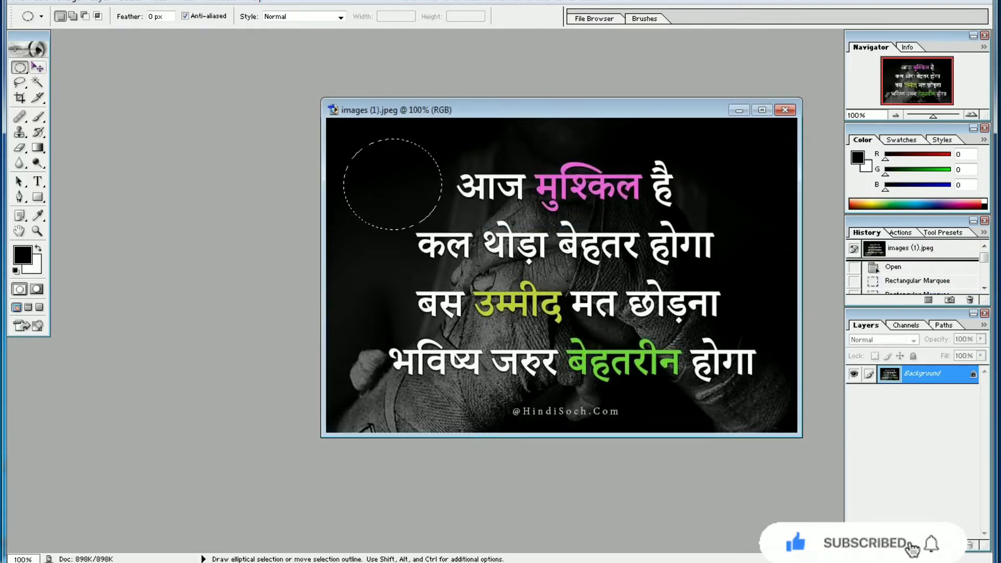
# Step: Activate the Move tool and reposition the images (1).jpeg window close to the toolbox
pyautogui.press('v')
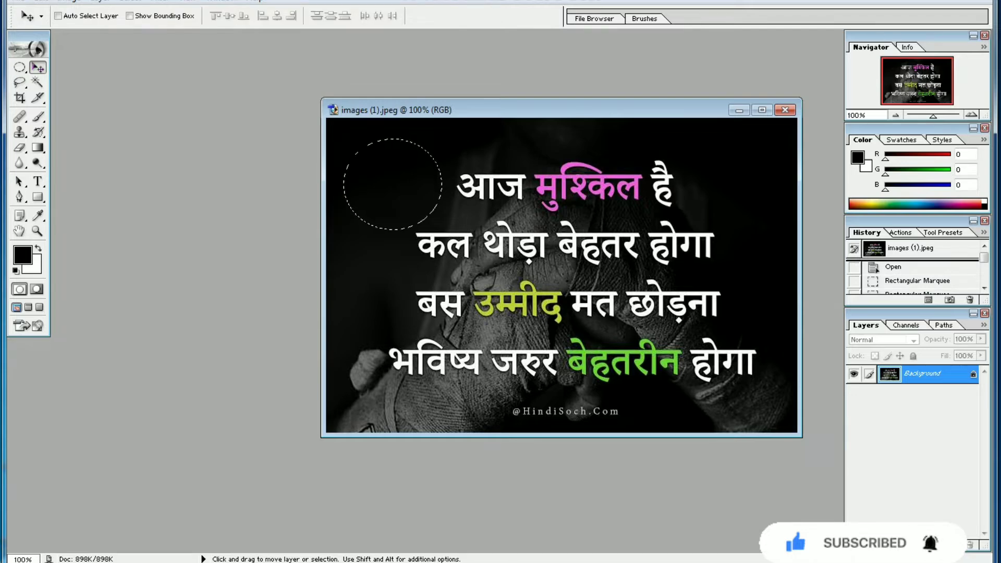
pyautogui.click(498, 219)
pyautogui.click(499, 207)
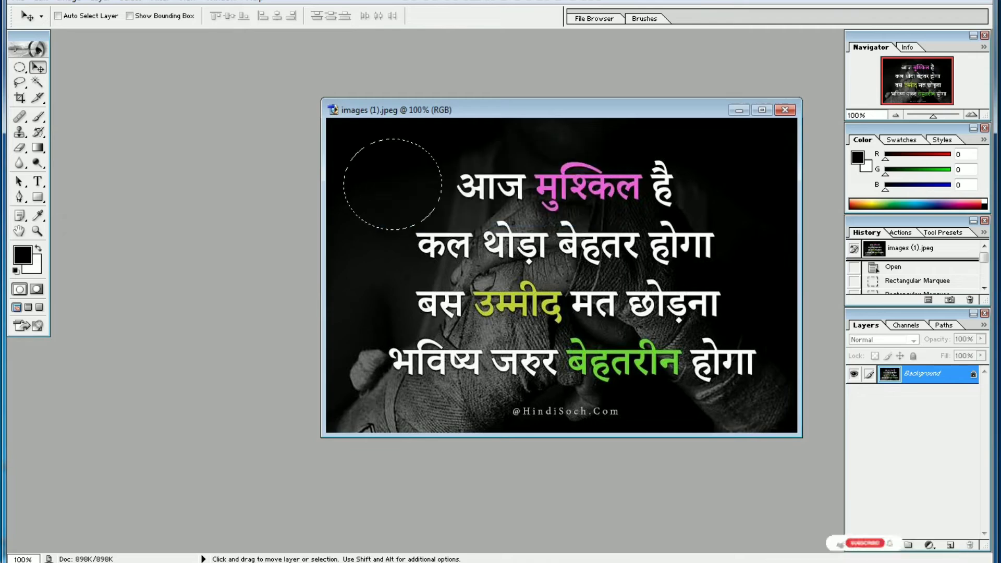
pyautogui.moveTo(623, 110); pyautogui.dragTo(365, 63)
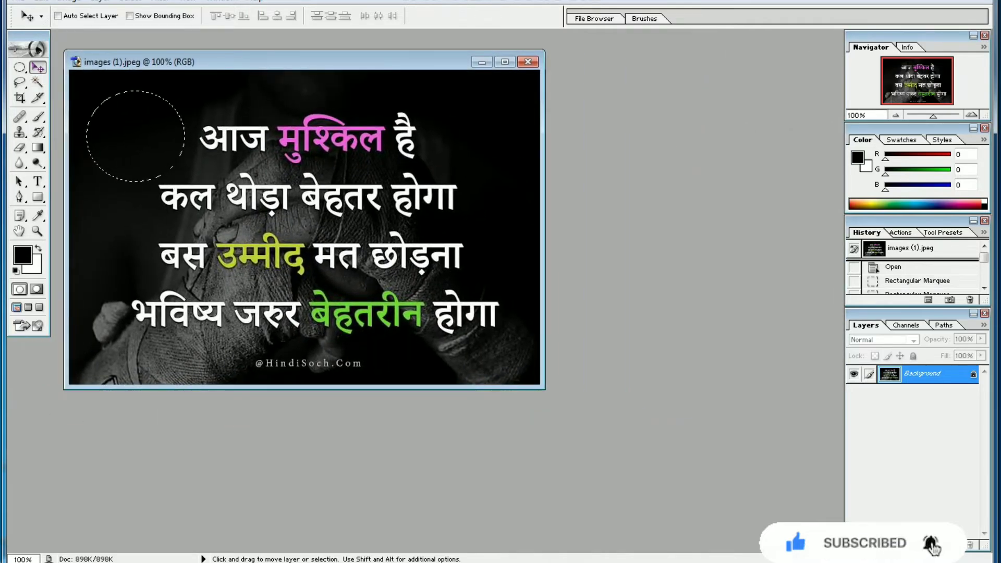
pyautogui.moveTo(366, 62); pyautogui.dragTo(343, 68)
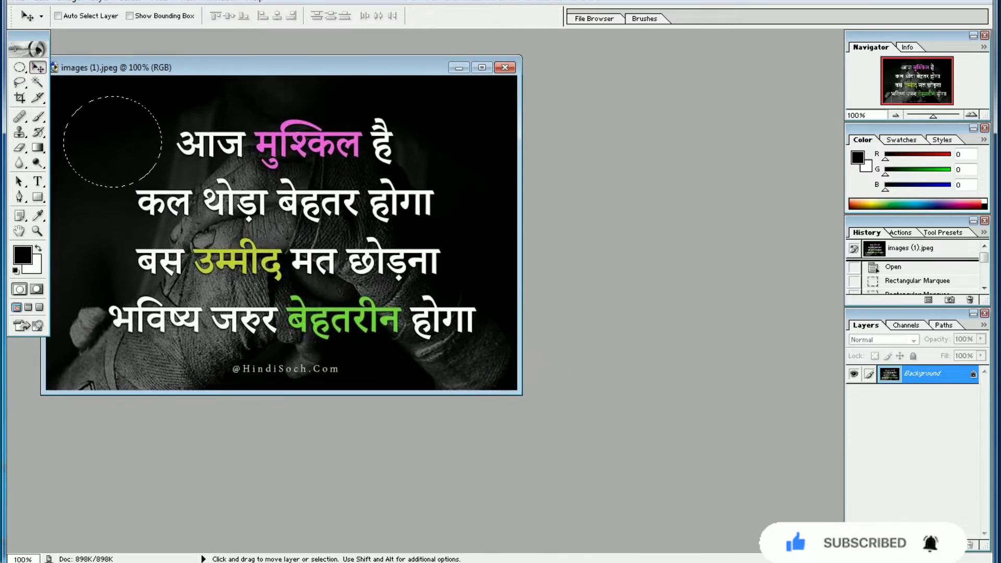
# Step: Select the first text line with the Elliptical Marquee tool and fill the selection with a black-to-white linear gradient
pyautogui.press('m')
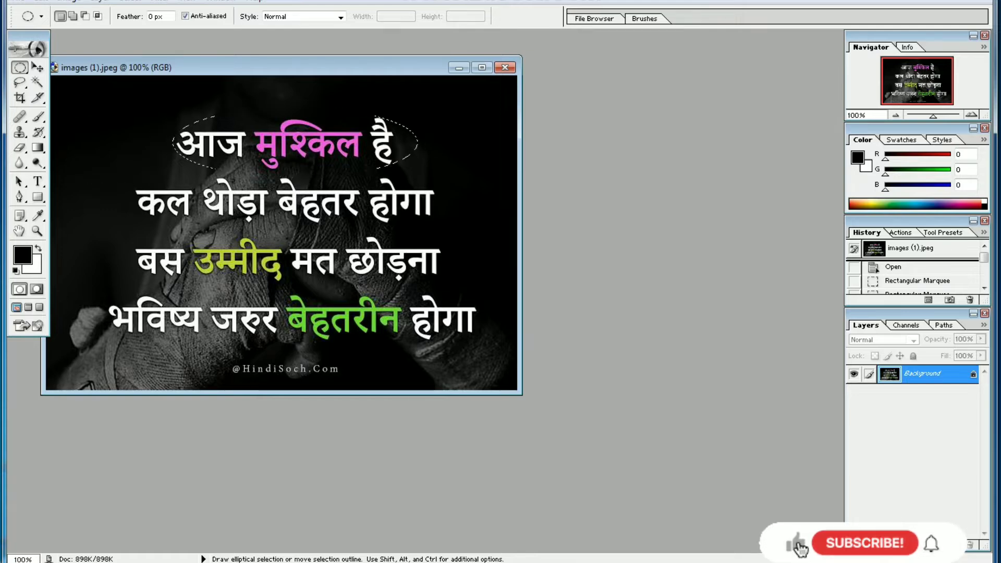
pyautogui.moveTo(417, 177); pyautogui.dragTo(411, 176)
pyautogui.moveTo(281, 67)
pyautogui.mouseDown()
pyautogui.moveTo(335, 79)
pyautogui.moveTo(257, 80)
pyautogui.moveTo(333, 81)
pyautogui.moveTo(261, 81)
pyautogui.moveTo(327, 73)
pyautogui.moveTo(298, 69)
pyautogui.mouseUp()
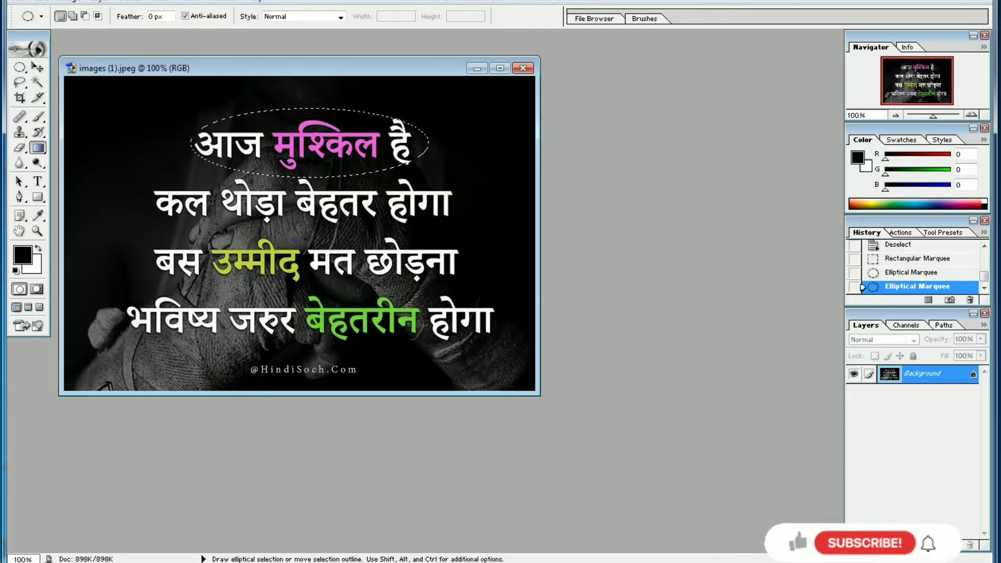
pyautogui.press('g')
pyautogui.moveTo(263, 143); pyautogui.dragTo(356, 151)
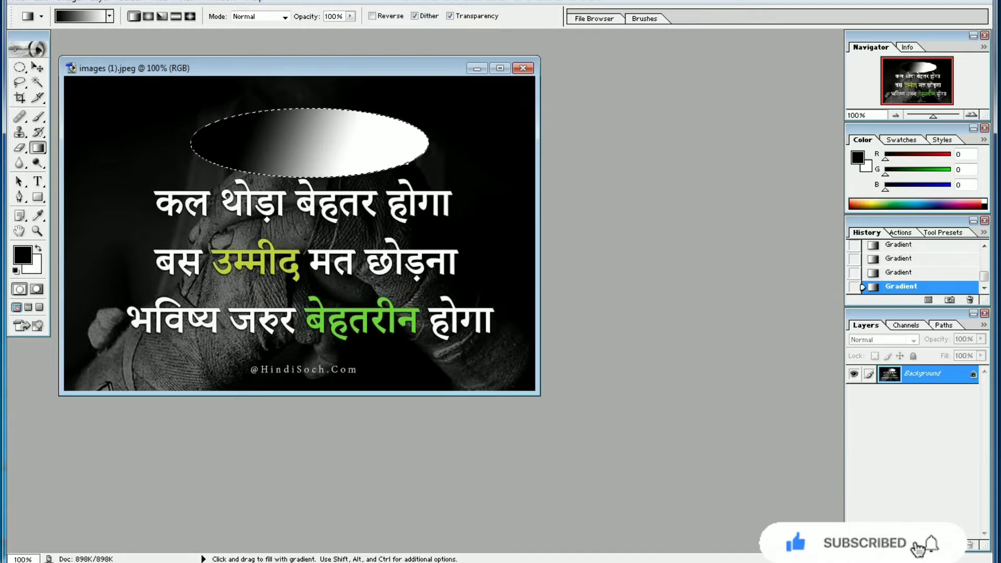
# Step: Move the gradient-filled ellipse down over the second text line and return it to its original place
pyautogui.click(37, 67)
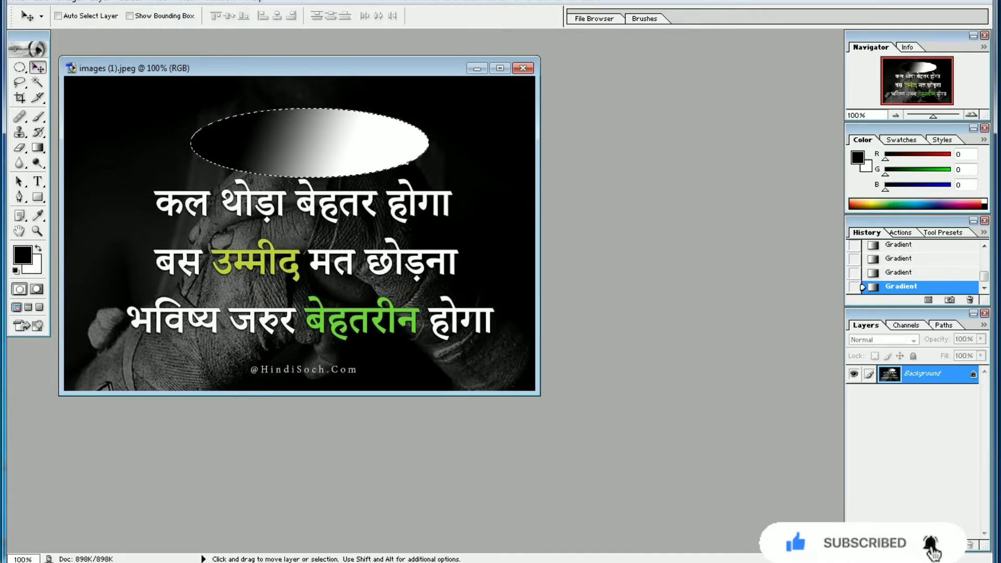
pyautogui.moveTo(310, 143); pyautogui.dragTo(268, 218)
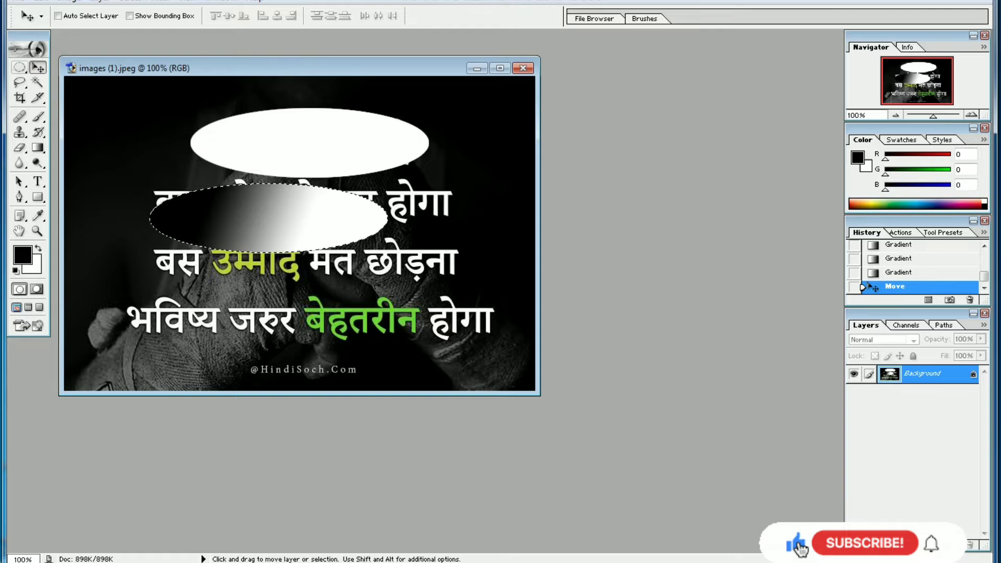
pyautogui.press('m')
pyautogui.click(37, 68)
pyautogui.click(20, 68)
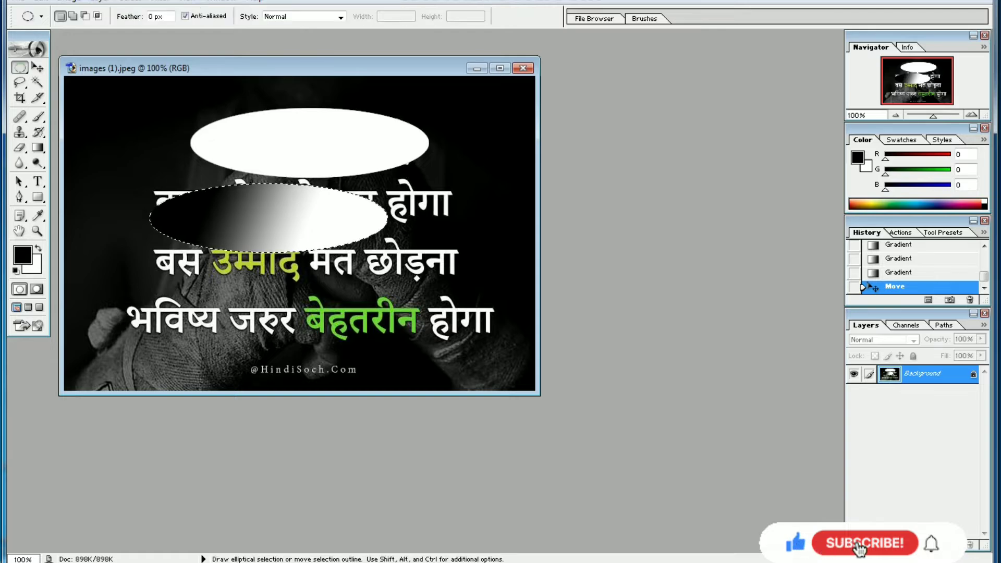
pyautogui.press('v')
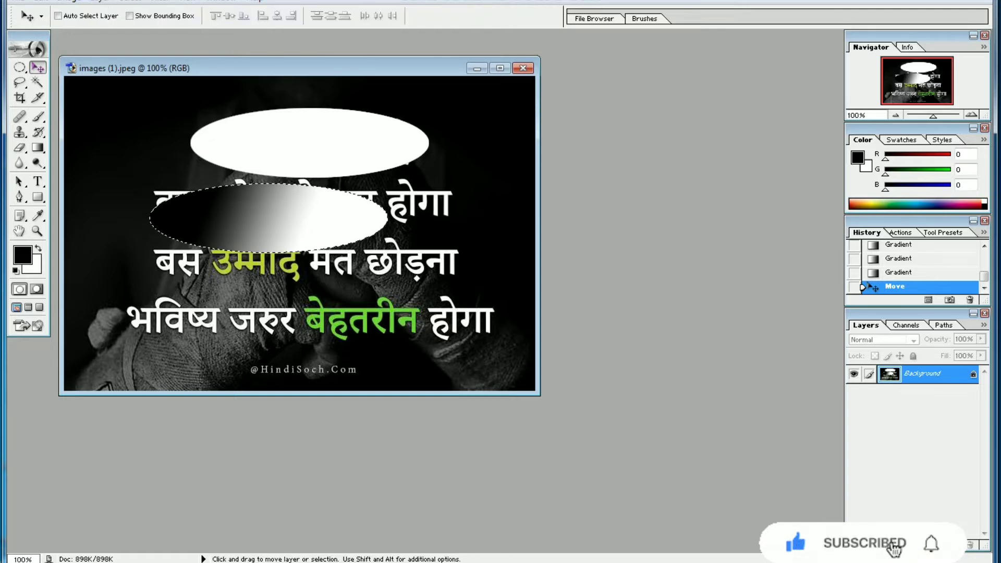
pyautogui.moveTo(269, 218); pyautogui.dragTo(305, 167)
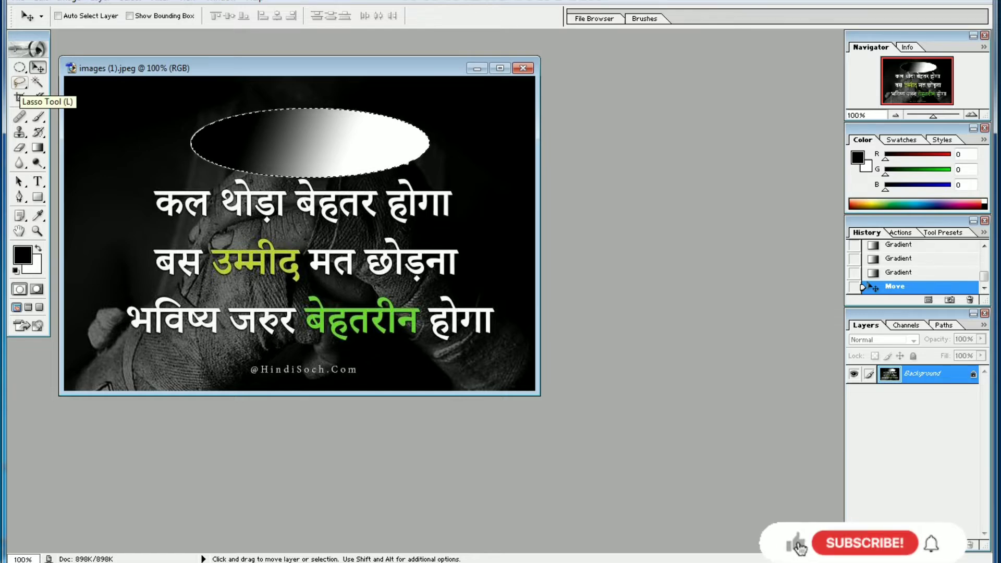
pyautogui.click(20, 83)
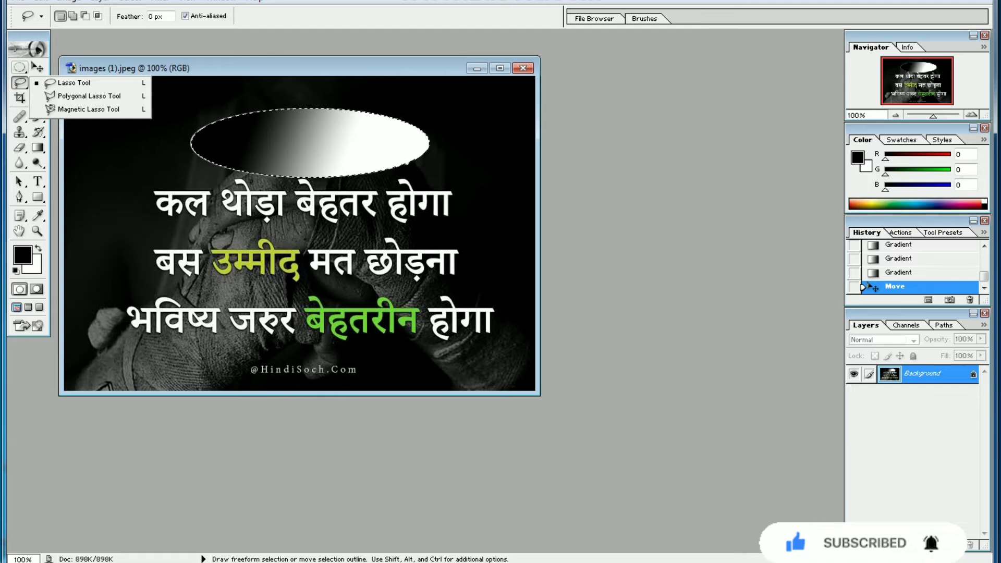
pyautogui.click(19, 67)
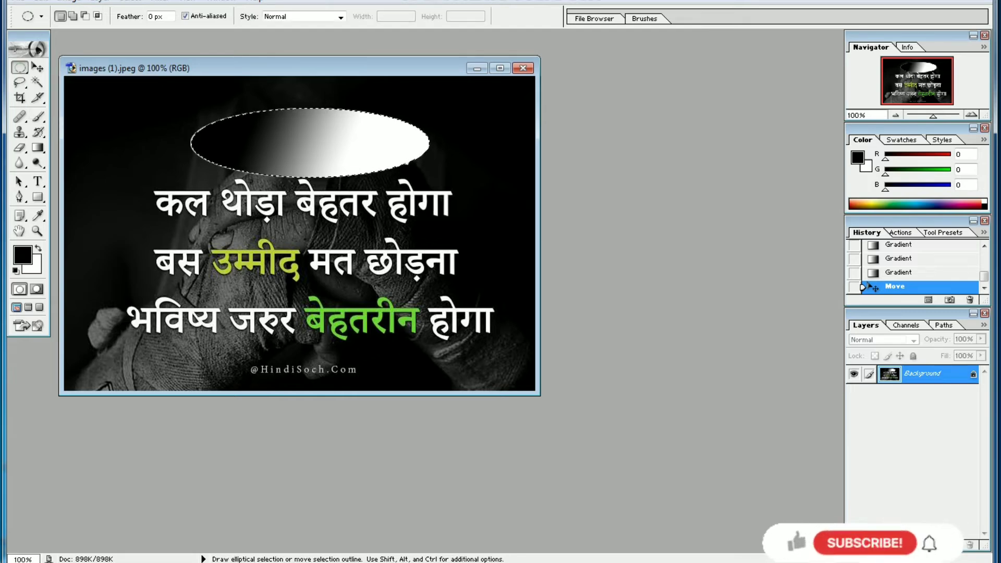
pyautogui.click(20, 82)
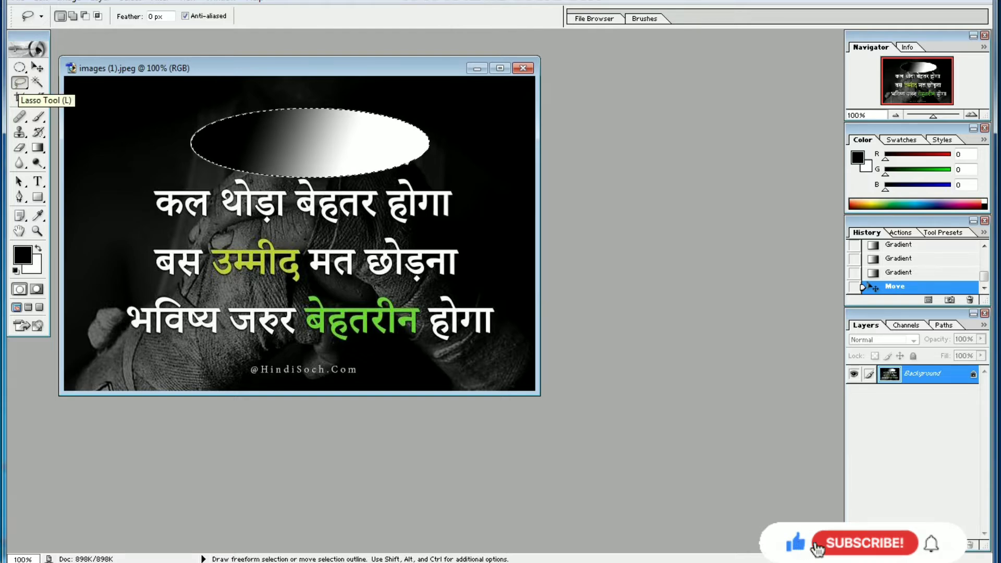
pyautogui.click(20, 81)
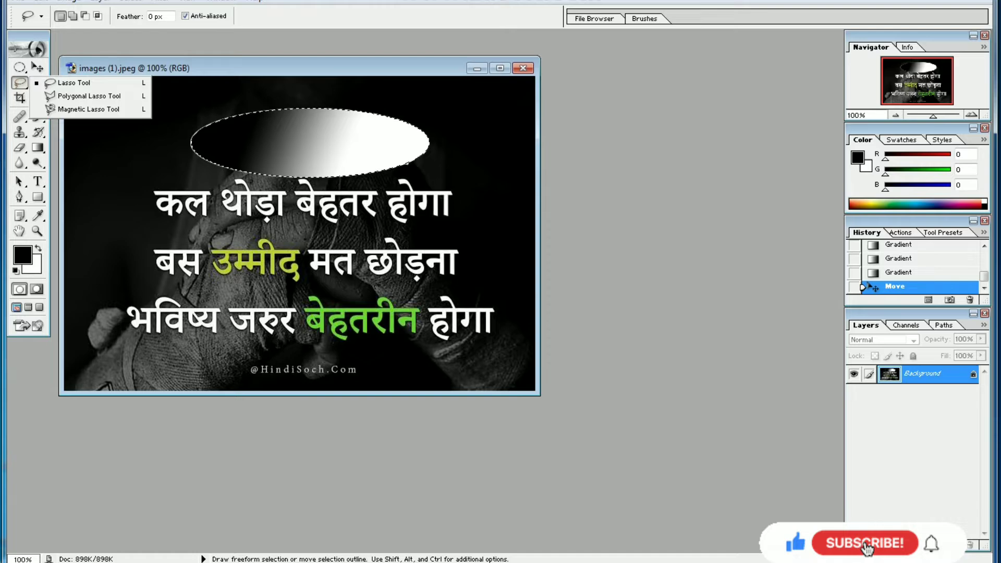
pyautogui.click(90, 66)
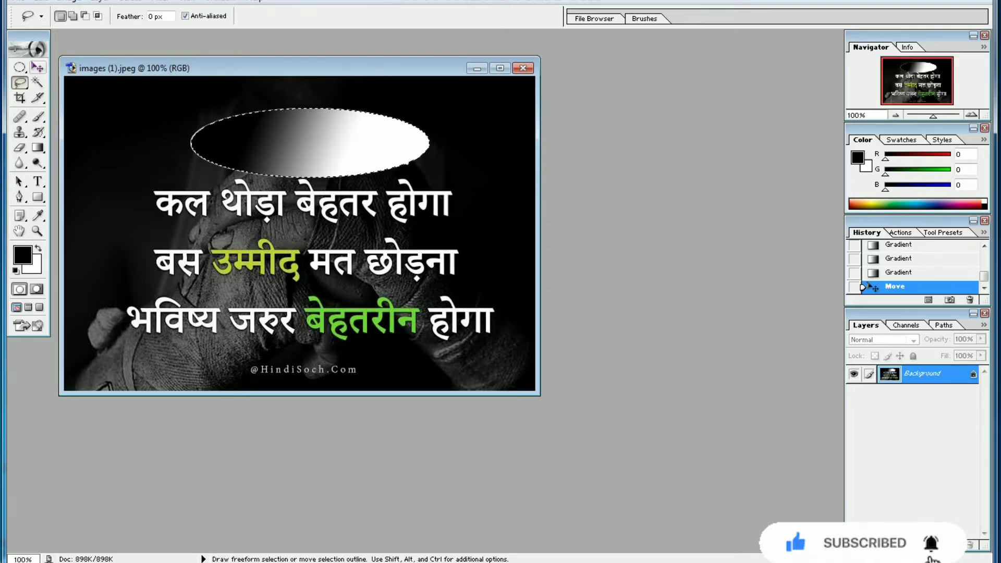
# Step: Open the logo.png image from folder e
pyautogui.click(37, 68)
pyautogui.click(17, 1)
pyautogui.click(31, 29)
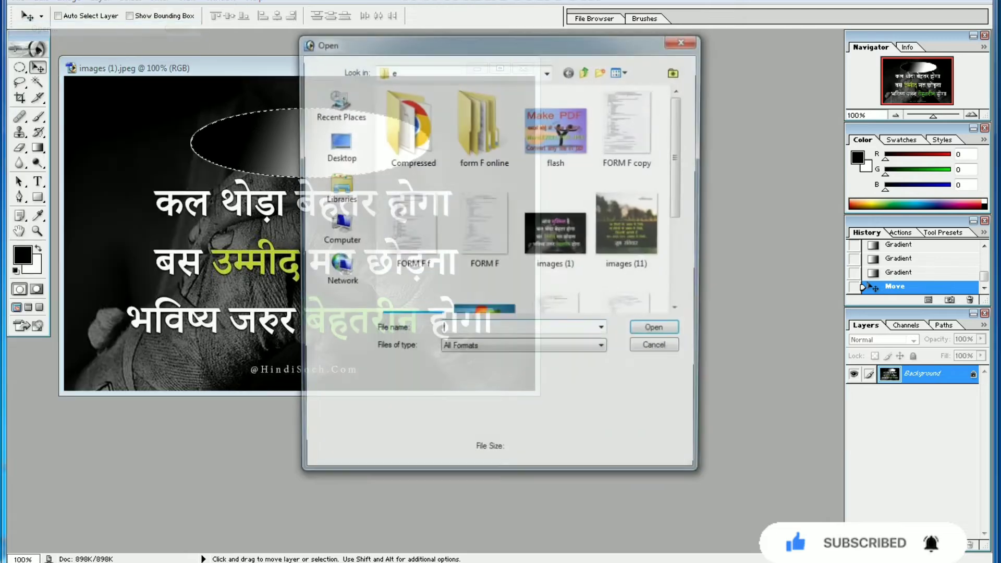
pyautogui.moveTo(679, 134); pyautogui.dragTo(679, 223)
pyautogui.click(484, 174)
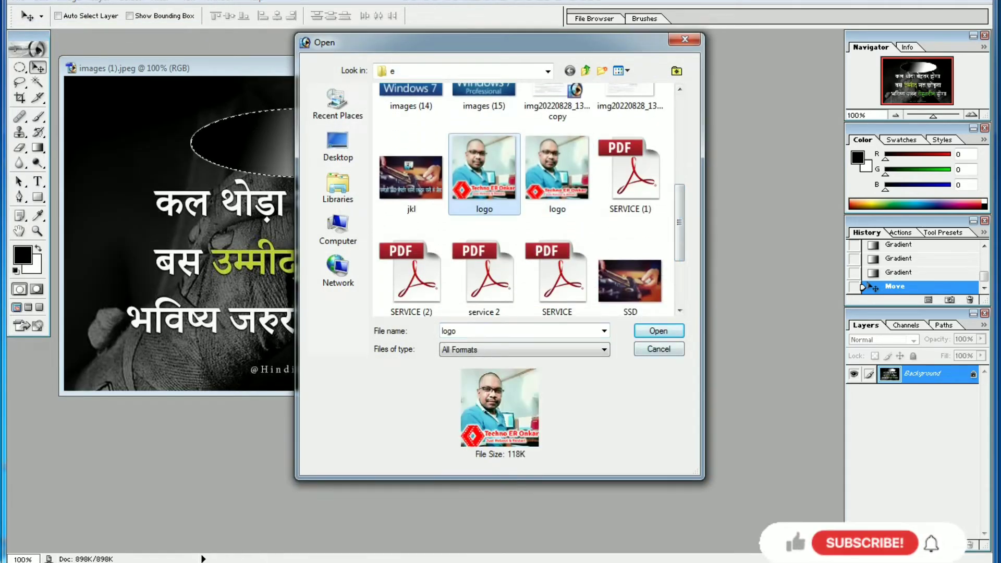
pyautogui.press('Return')
# Step: Arrange the logo.png window beside the images (1).jpeg window so the two do not overlap
pyautogui.moveTo(125, 54); pyautogui.dragTo(621, 151)
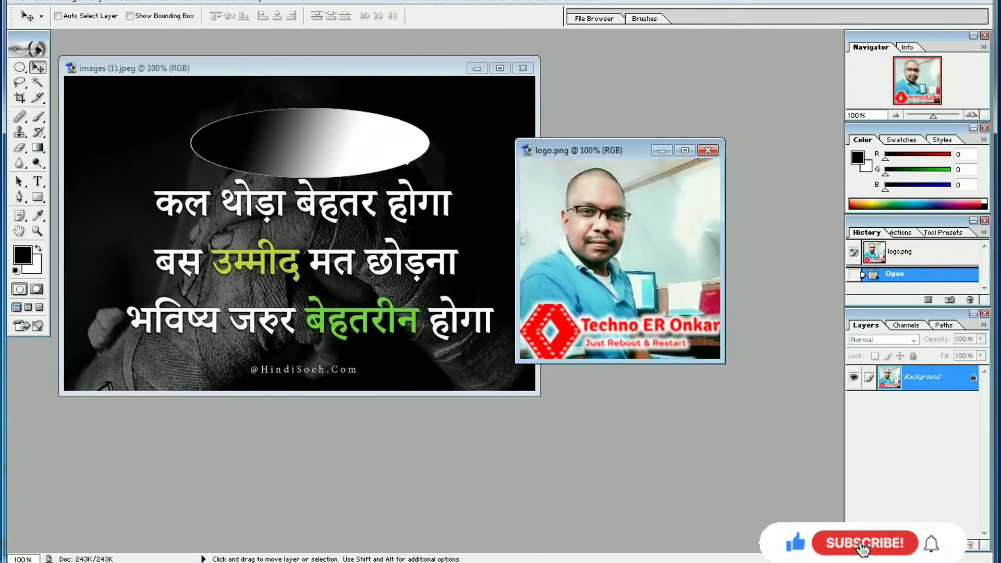
pyautogui.click(312, 68)
pyautogui.moveTo(313, 69)
pyautogui.mouseDown()
pyautogui.moveTo(331, 58)
pyautogui.moveTo(305, 67)
pyautogui.mouseUp()
pyautogui.moveTo(618, 150); pyautogui.dragTo(676, 154)
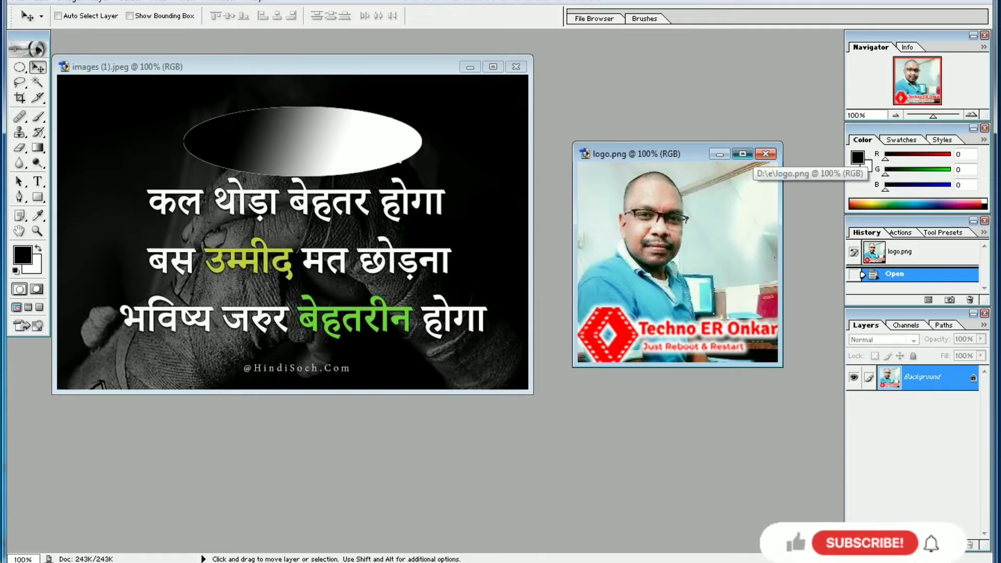
# Step: Maximize the logo.png window and trace a freehand Lasso selection around the man's head and shirt, above the red logo and text
pyautogui.click(742, 154)
pyautogui.hotkey('ctrl', '-')
pyautogui.hotkey('ctrl', '0')
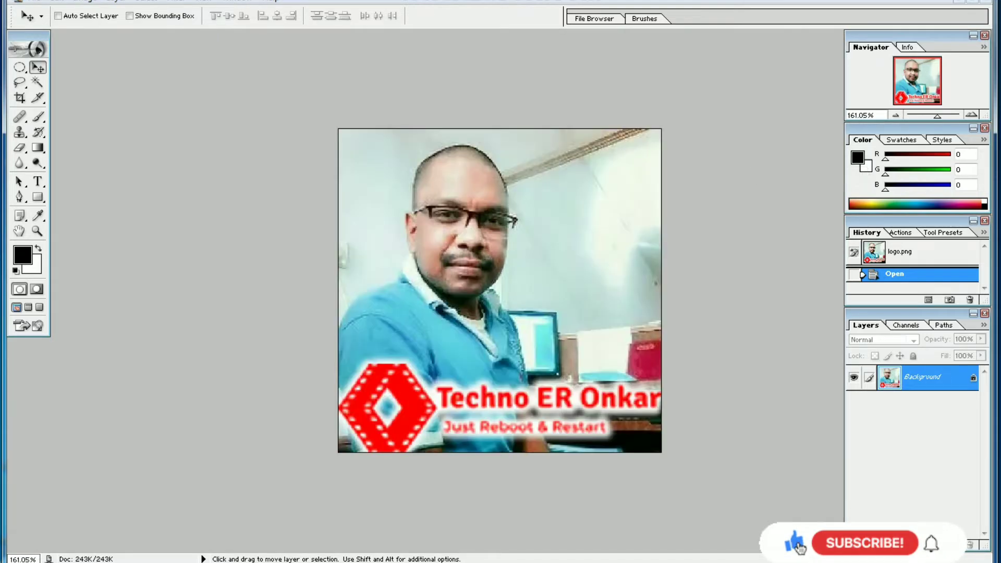
pyautogui.scroll(4, 500, 290)
pyautogui.scroll(-2, 499, 291)
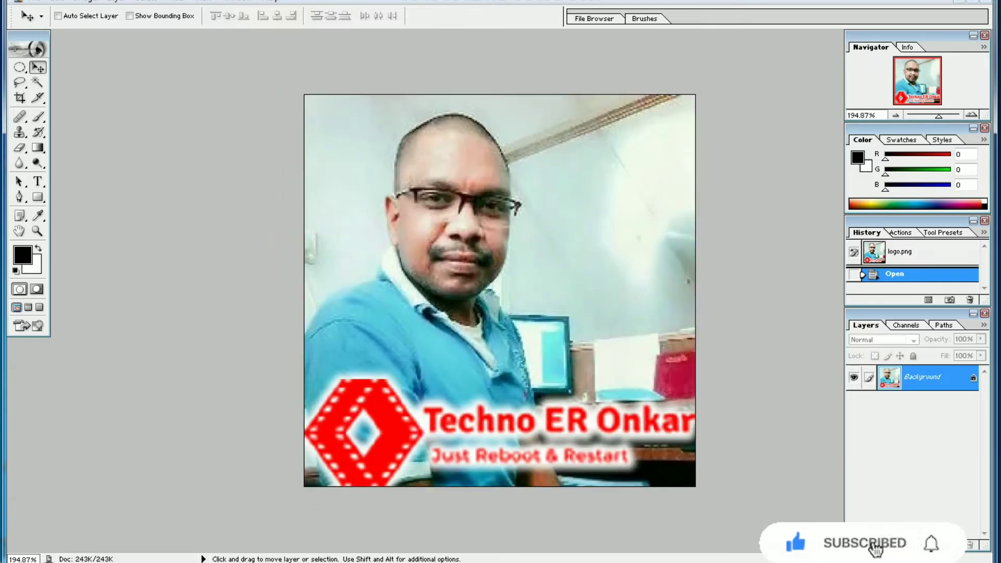
pyautogui.scroll(4, 499, 291)
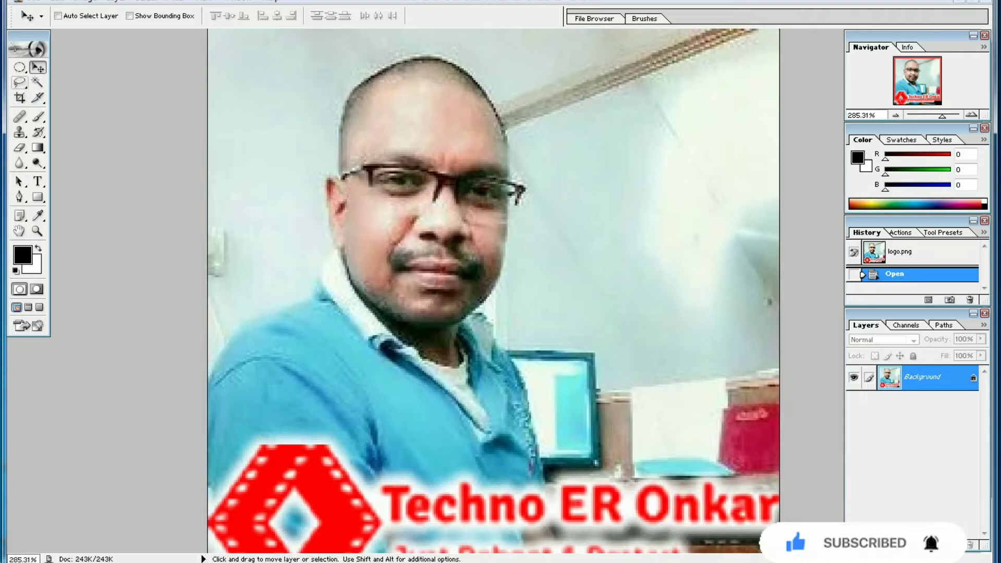
pyautogui.click(20, 83)
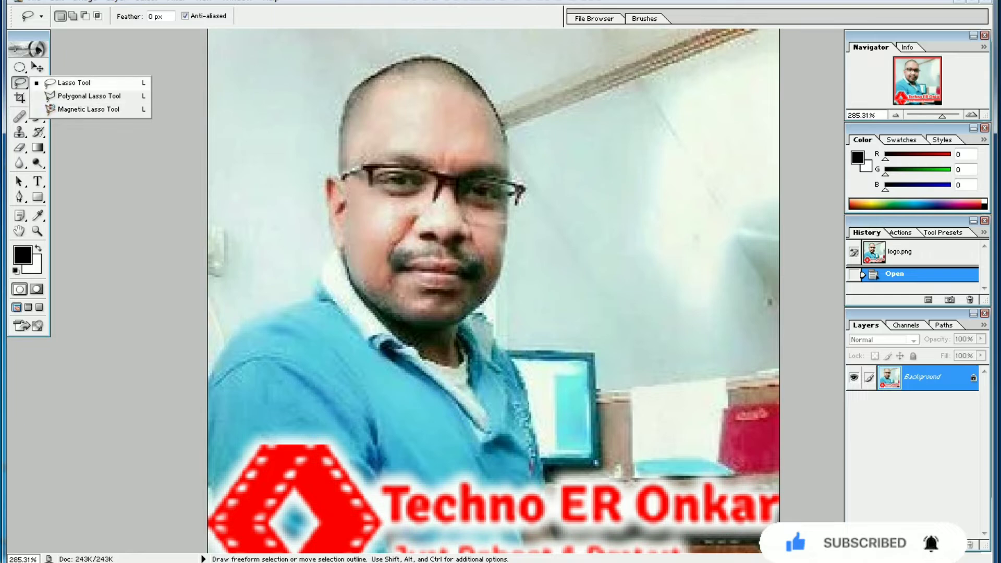
pyautogui.click(74, 83)
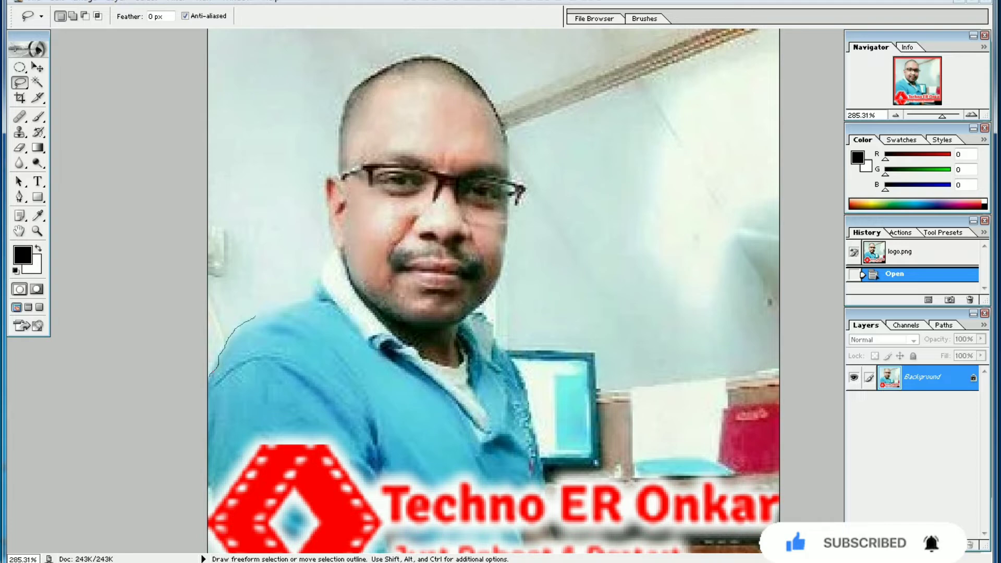
pyautogui.moveTo(284, 306); pyautogui.dragTo(316, 293)
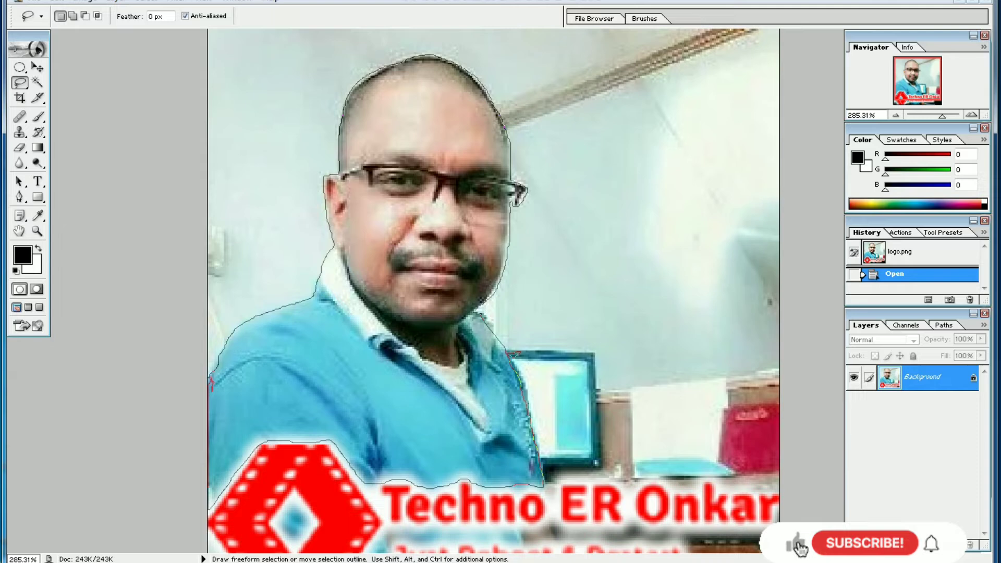
pyautogui.moveTo(211, 388); pyautogui.dragTo(211, 383)
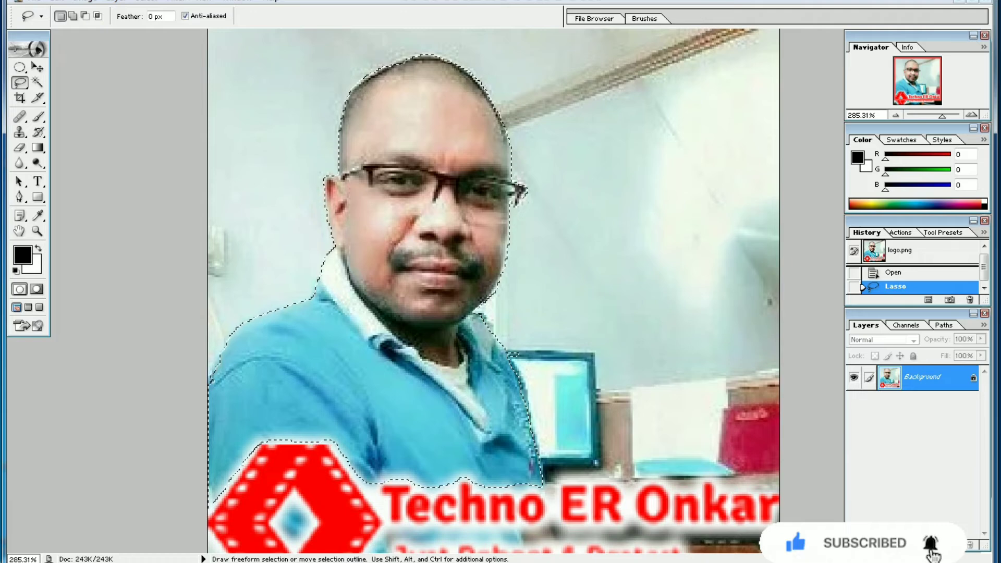
# Step: Copy the lassoed man from logo.png into images (1).jpeg and move the pasted cutout to the upper-left corner of the picture
pyautogui.press('v')
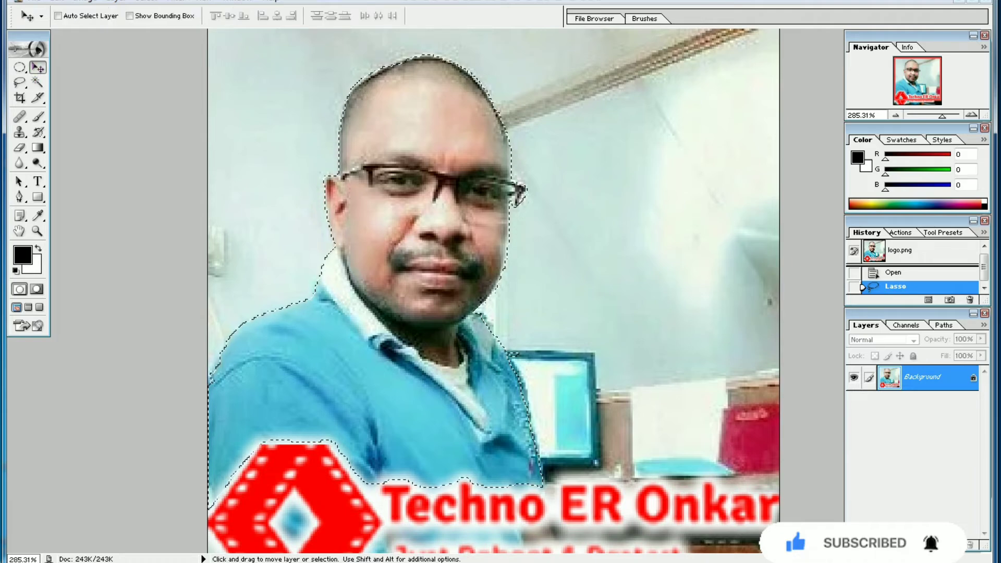
pyautogui.click(56, 2)
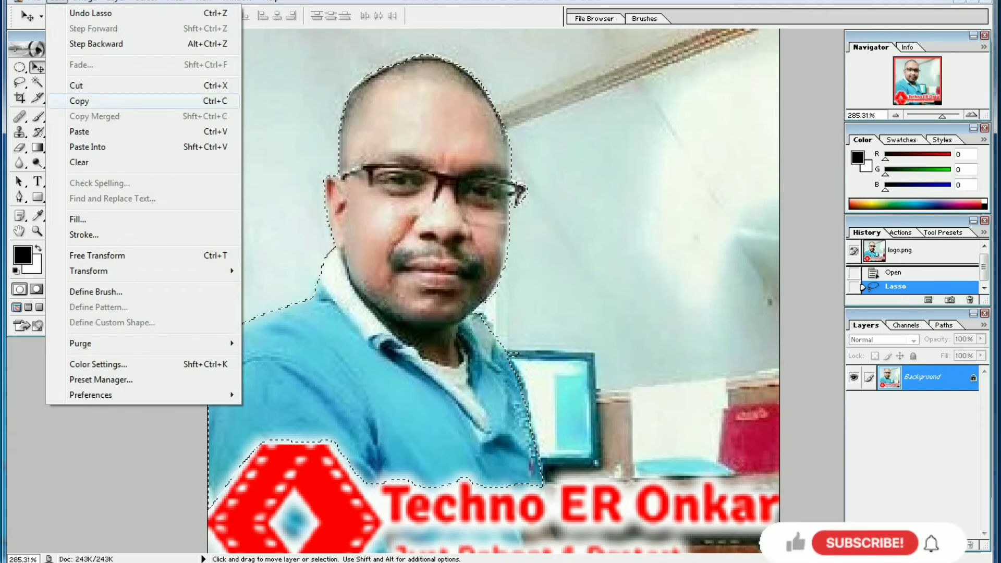
pyautogui.click(131, 101)
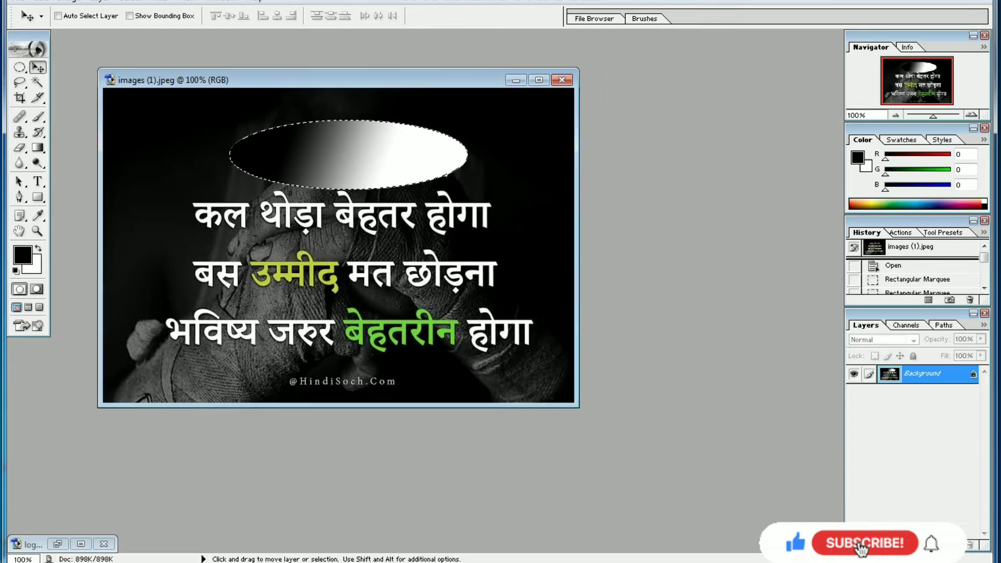
pyautogui.click(40, 1)
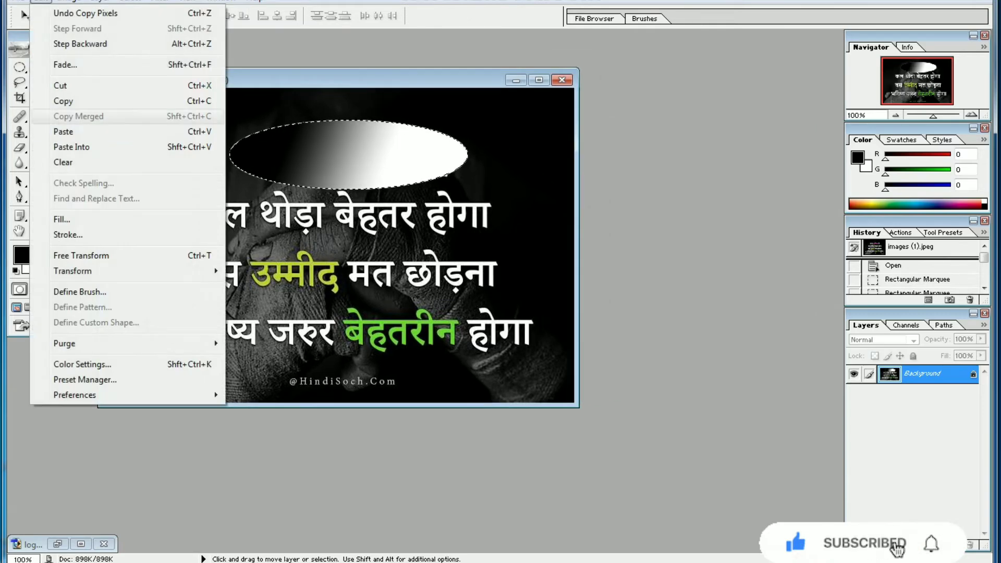
pyautogui.click(78, 131)
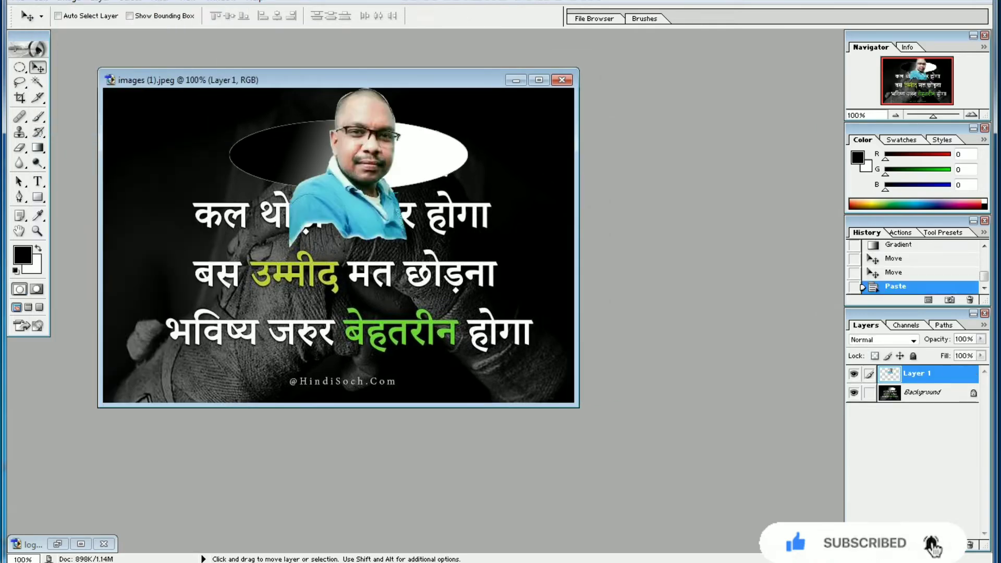
pyautogui.moveTo(364, 156); pyautogui.dragTo(187, 152)
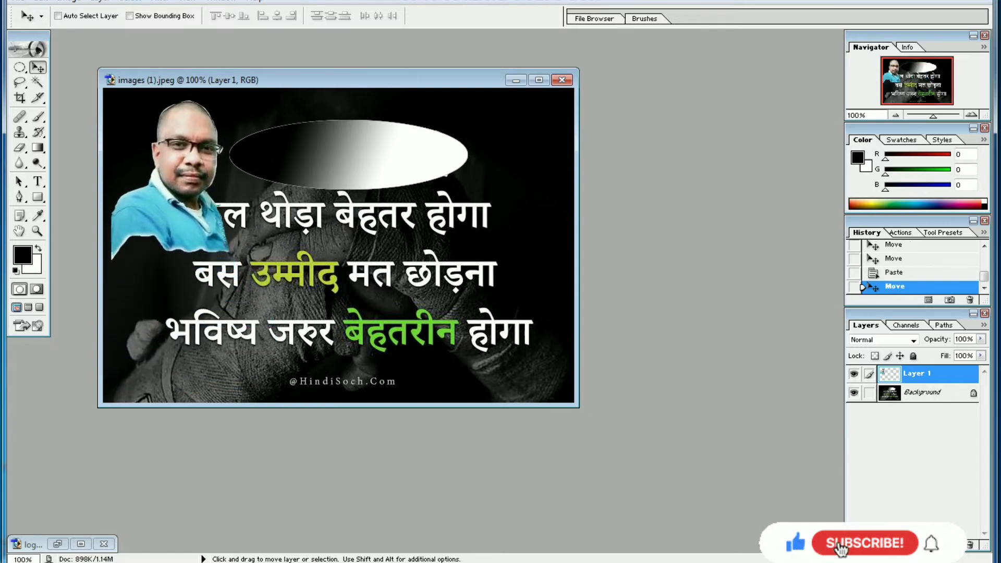
# Step: Return to the maximized logo.png image, clear its lasso selection and switch to the Polygonal Lasso tool
pyautogui.click(20, 82)
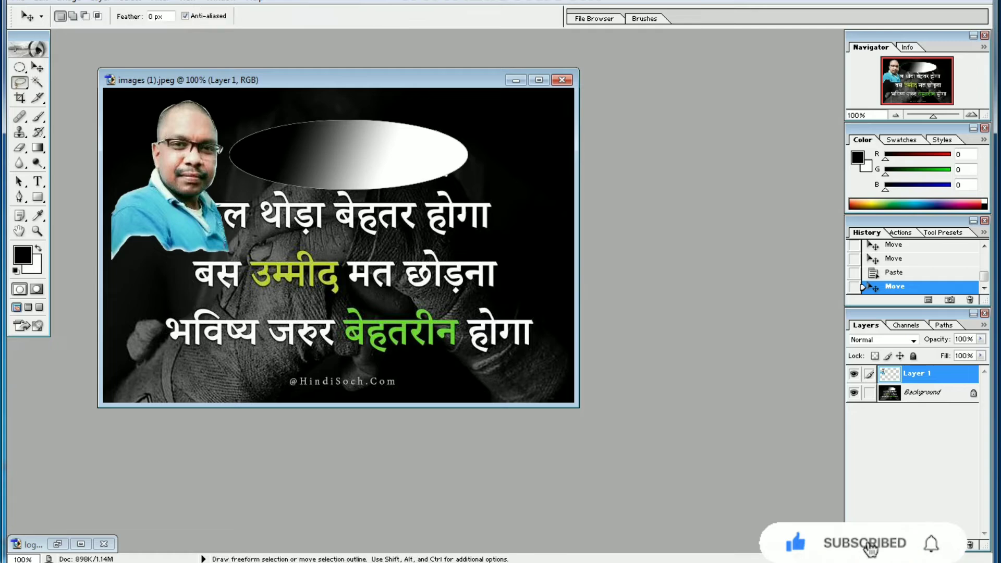
pyautogui.click(20, 82)
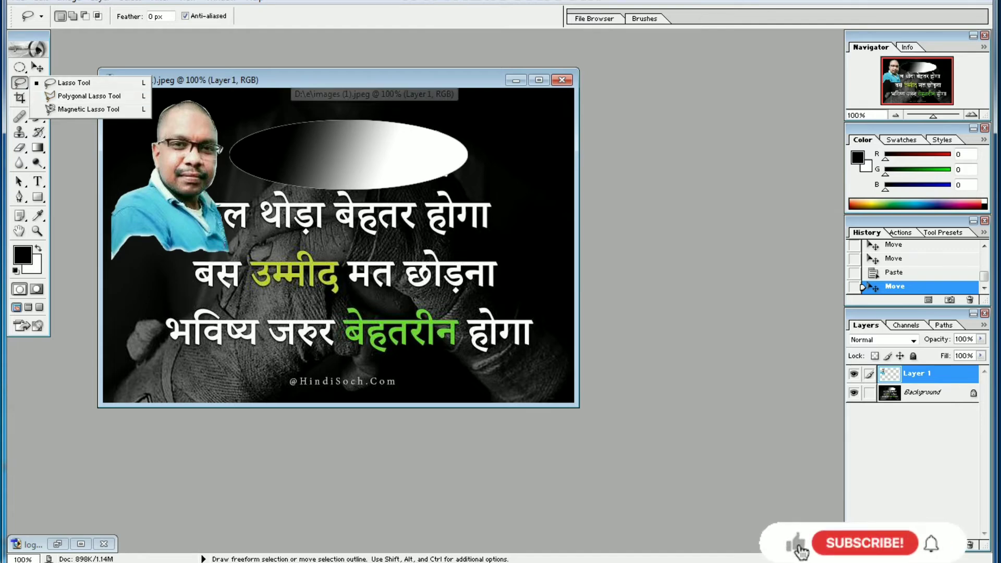
pyautogui.click(292, 79)
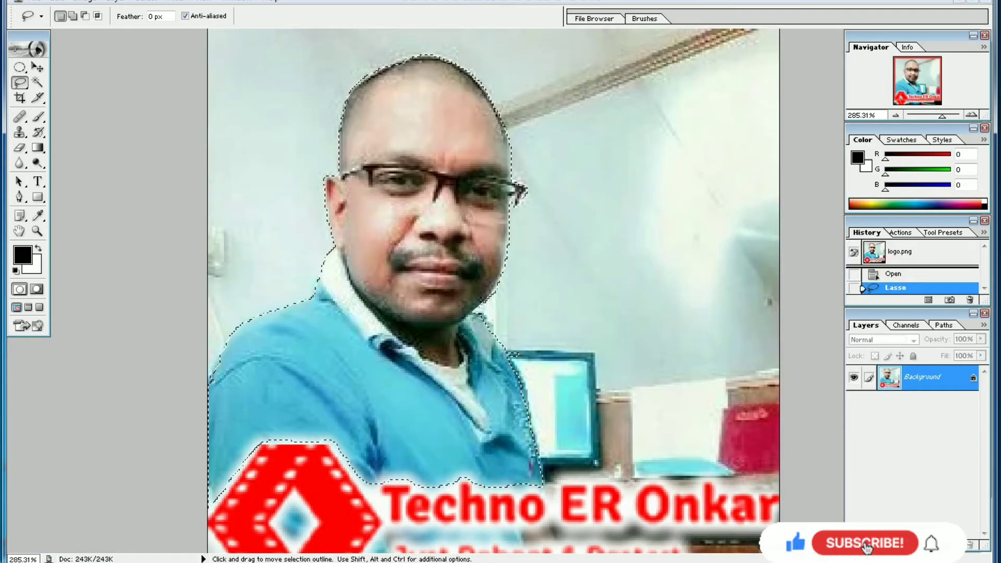
pyautogui.press('Up')
pyautogui.hotkey('ctrl', 'd')
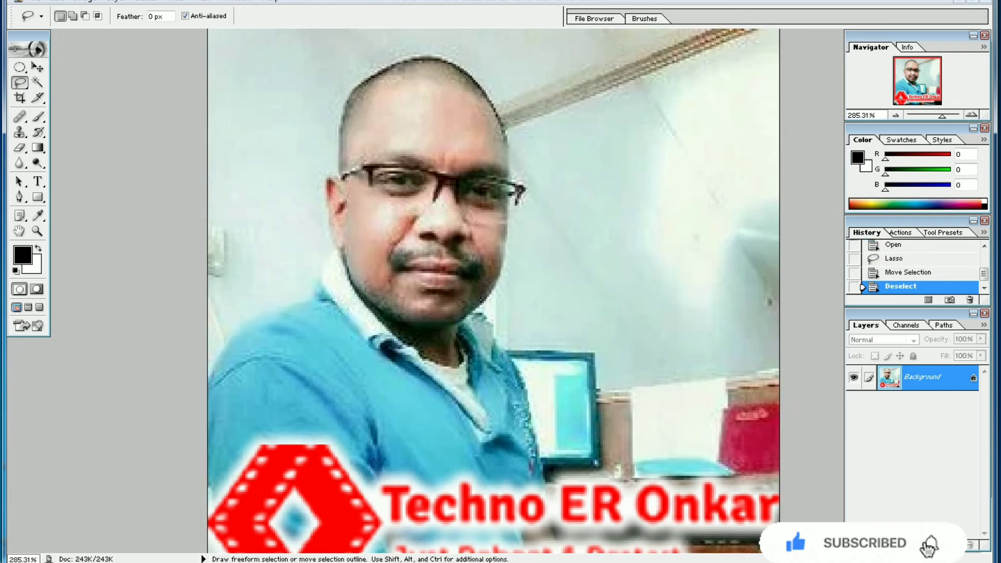
pyautogui.rightClick(20, 82)
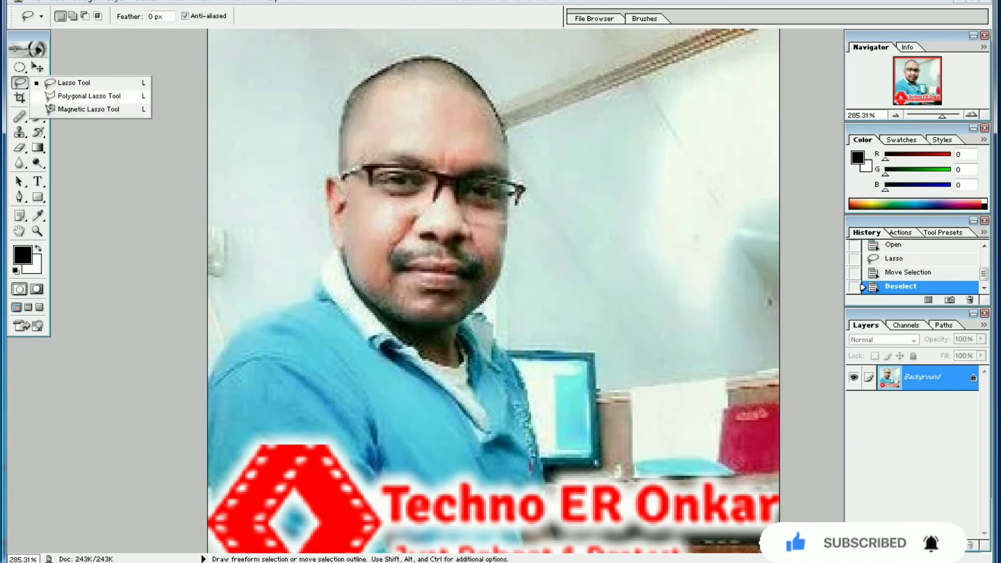
pyautogui.click(89, 96)
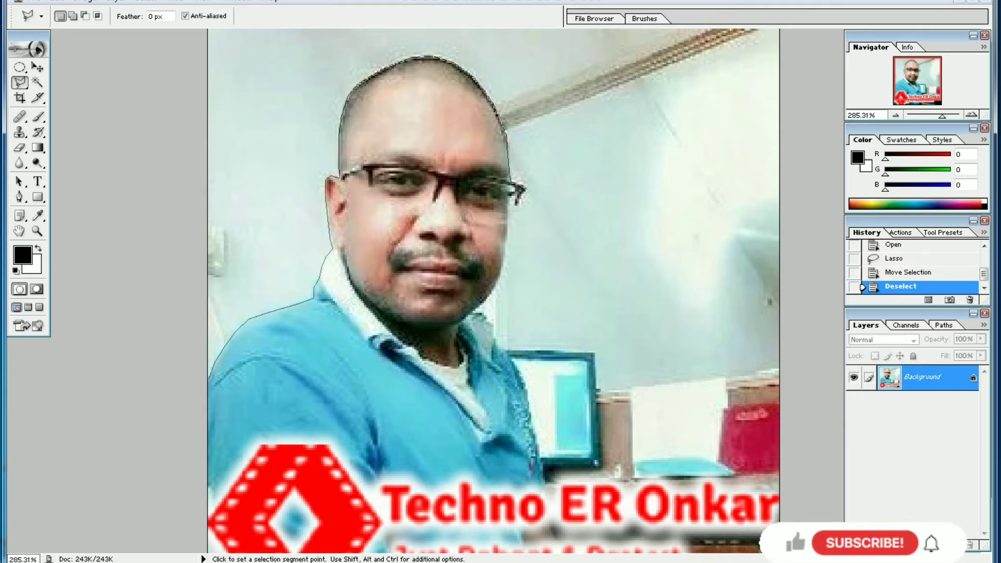
pyautogui.click(526, 190)
pyautogui.doubleClick(516, 207)
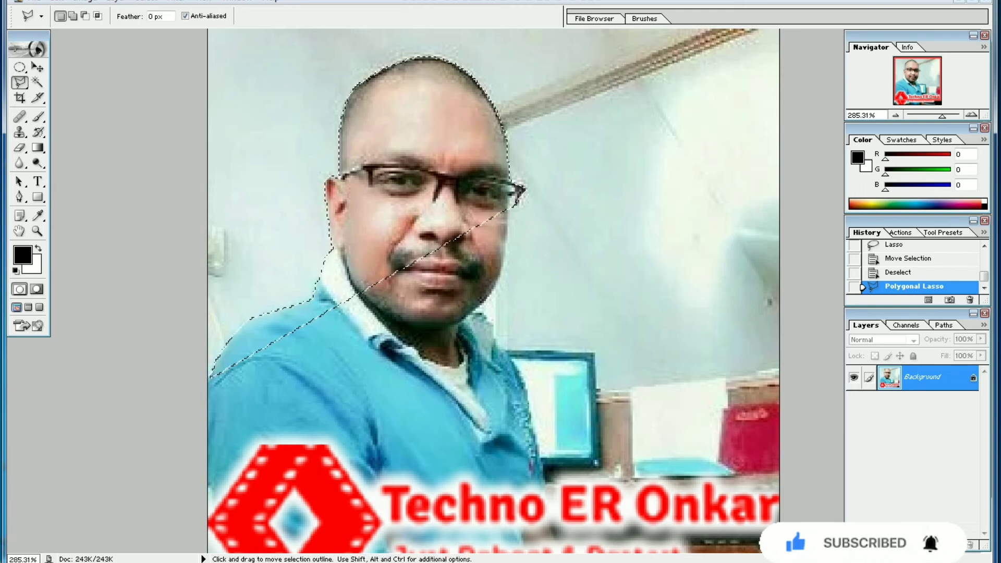
pyautogui.hotkey('ctrl', 'd')
# Step: Trace a Polygonal Lasso selection around the man's head and shoulders, closing it straight across the chest
pyautogui.click(227, 344)
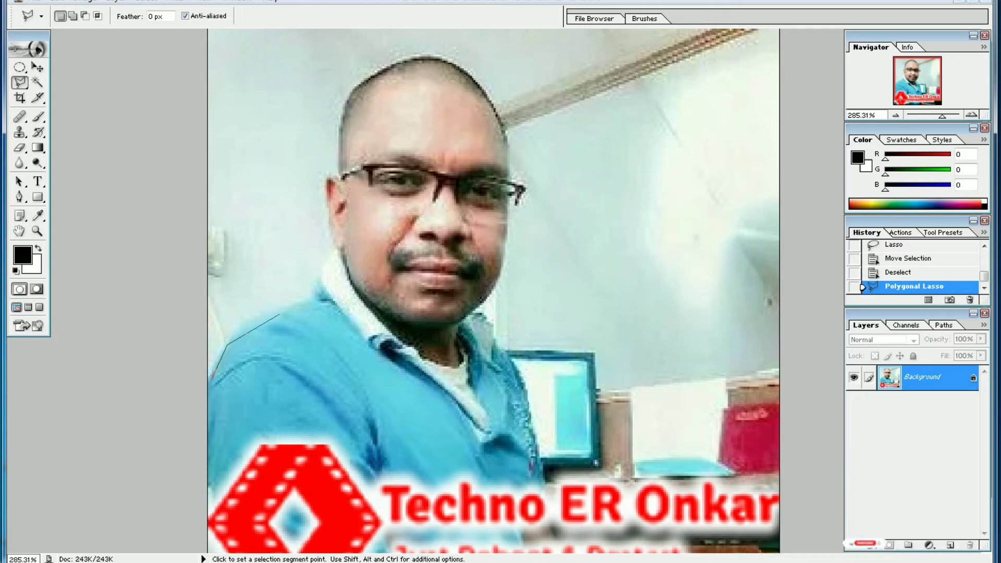
pyautogui.click(328, 278)
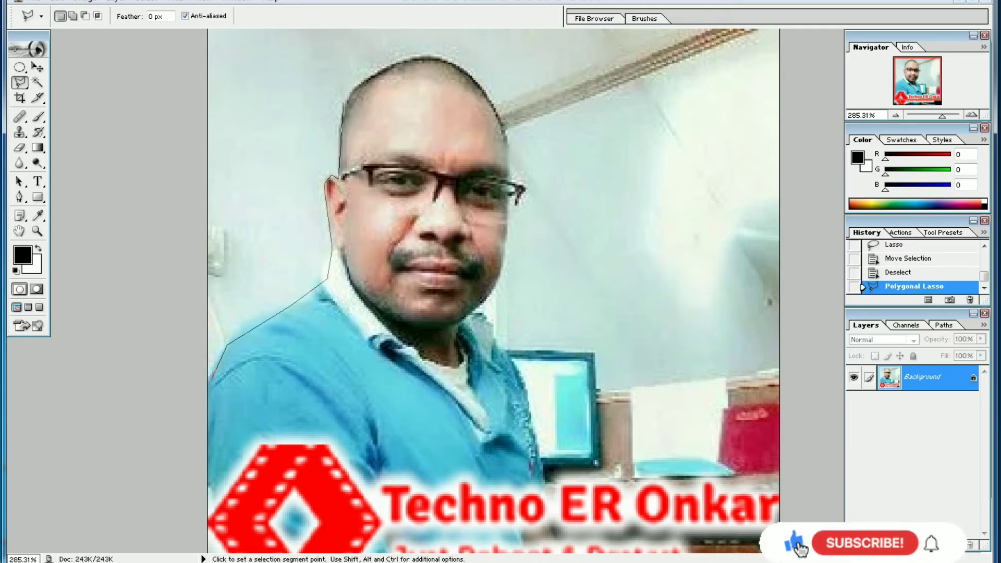
pyautogui.click(400, 56)
pyautogui.click(455, 53)
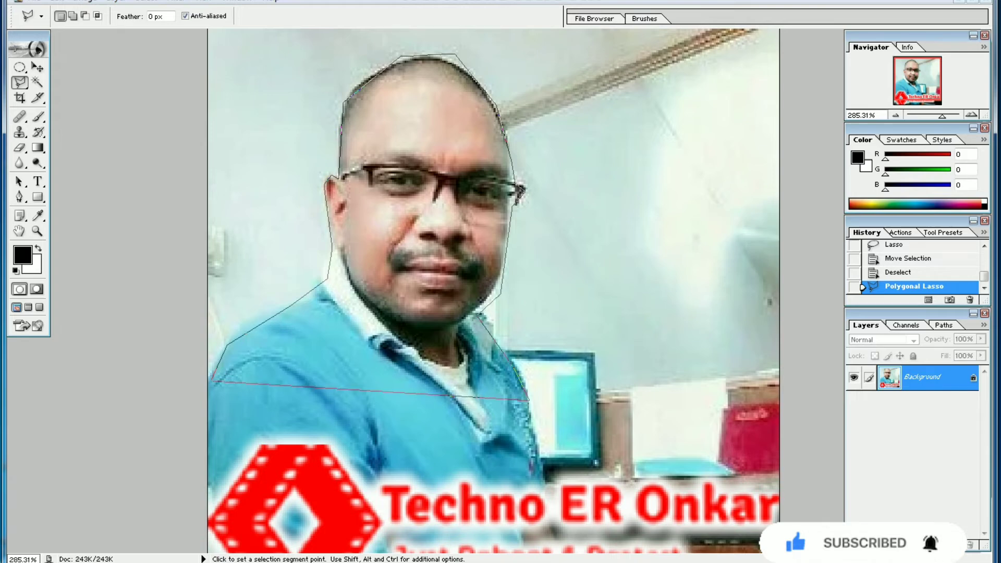
pyautogui.click(213, 381)
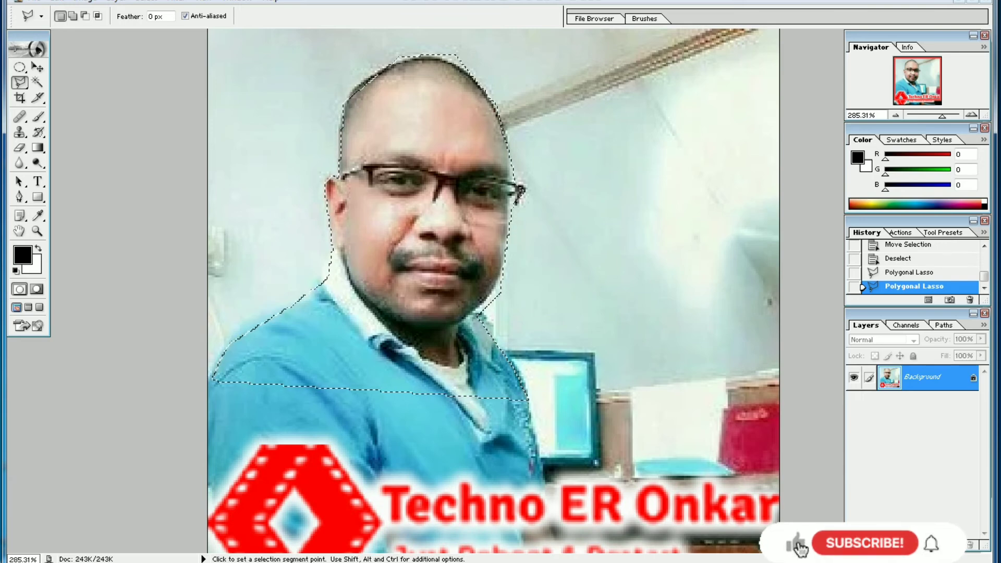
# Step: Copy the polygonal selection into images (1).jpeg and move the pasted cutout to the upper-right corner of the picture
pyautogui.press('v')
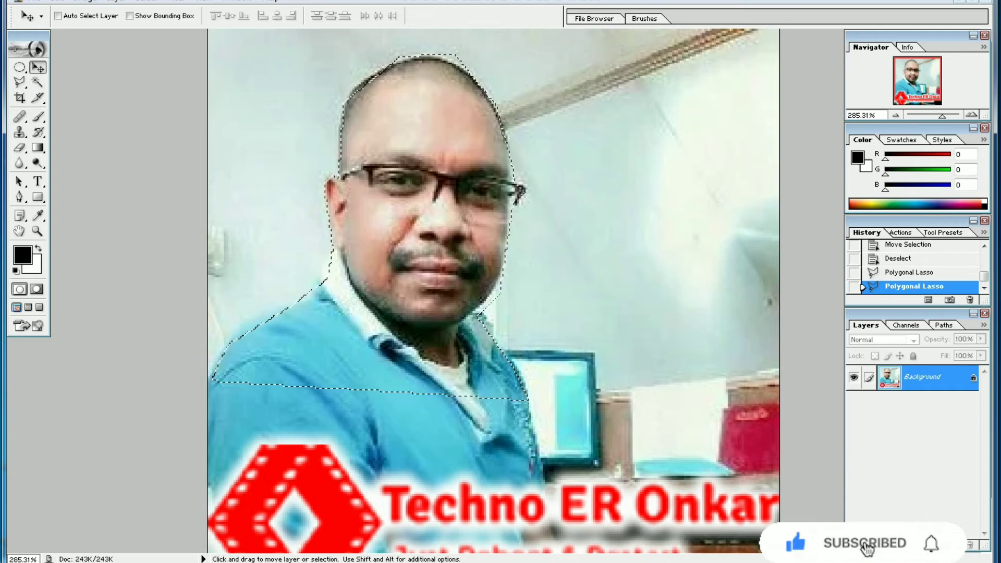
pyautogui.hotkey('alt', 'e')
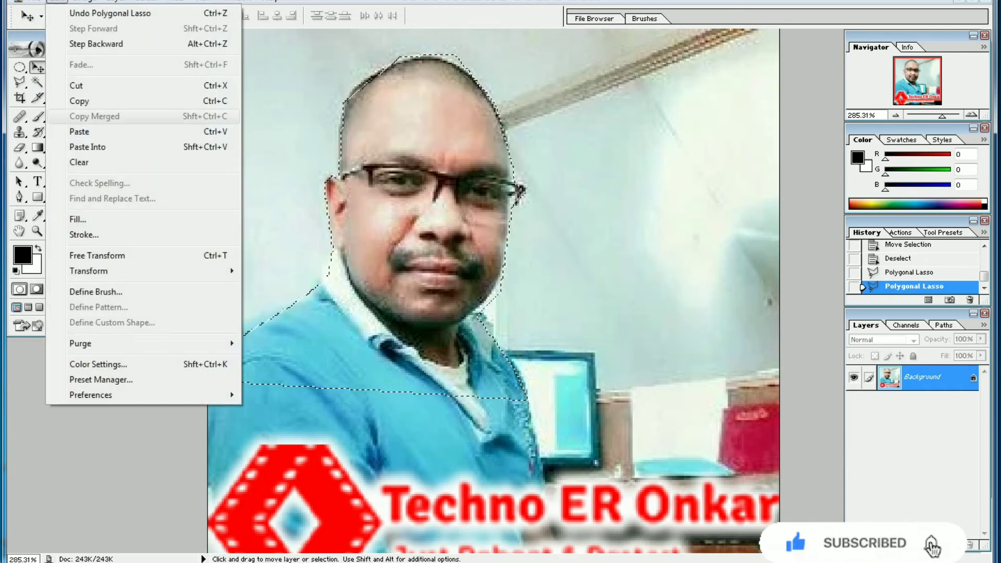
pyautogui.press('Return')
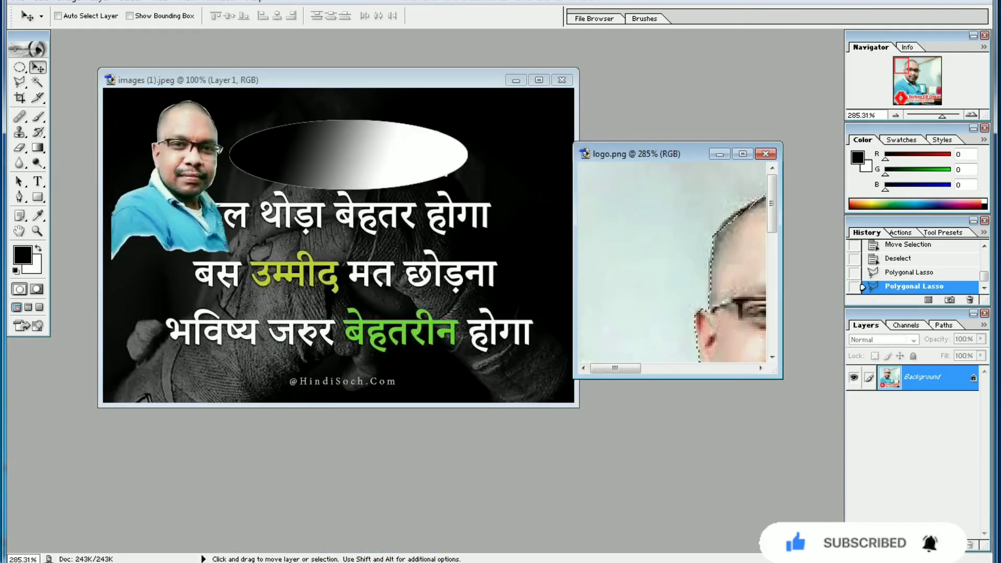
pyautogui.hotkey('ctrl', 'Tab')
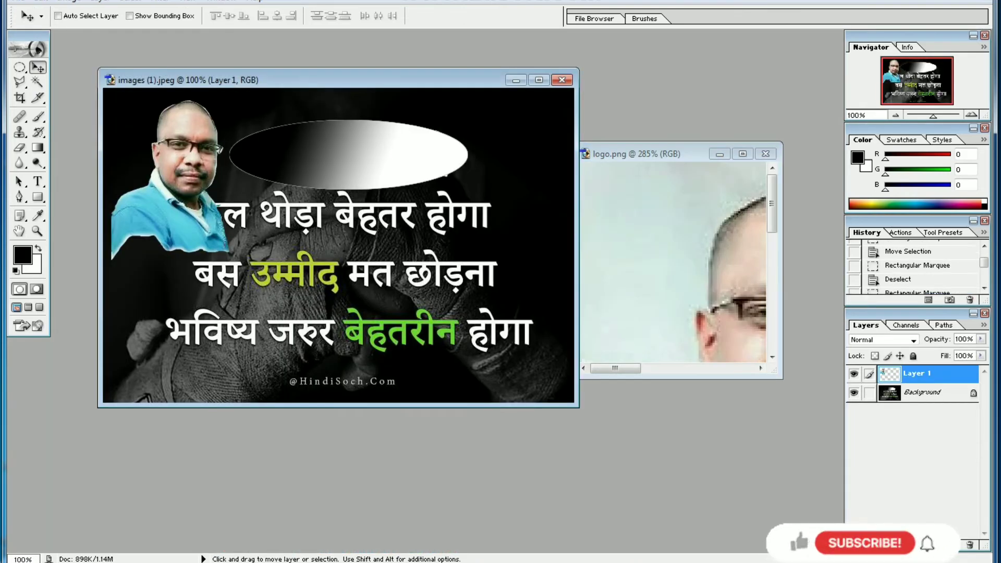
pyautogui.click(41, 1)
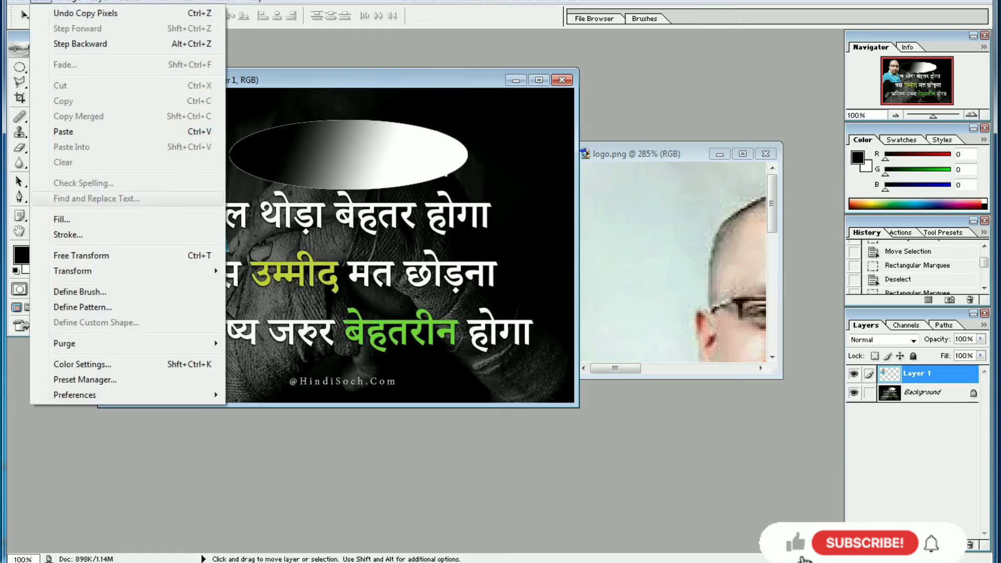
pyautogui.click(63, 132)
pyautogui.moveTo(360, 245); pyautogui.dragTo(533, 148)
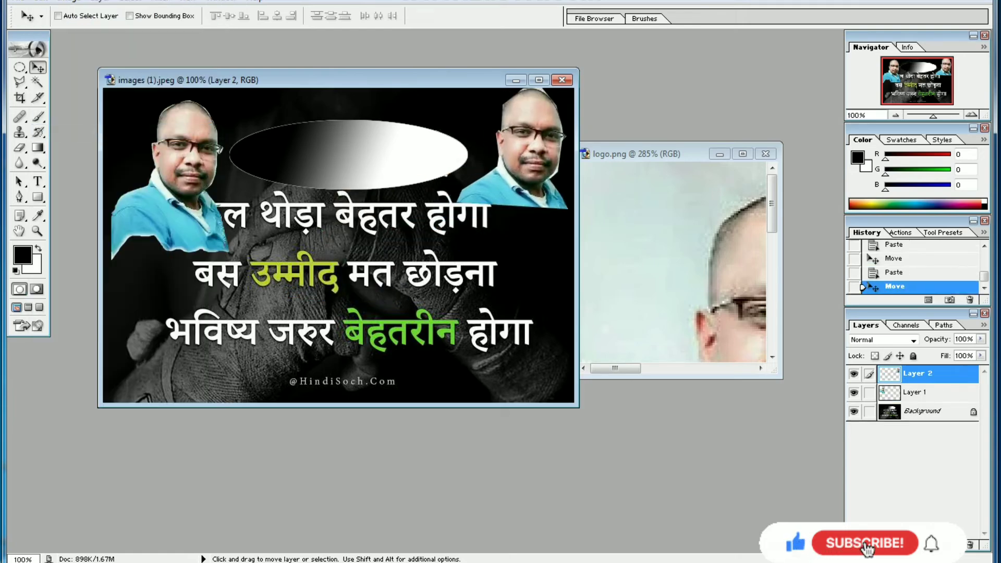
# Step: Maximize logo.png and trace a Magnetic Lasso selection around the man's head and shoulders, closing it across the chest
pyautogui.press('l')
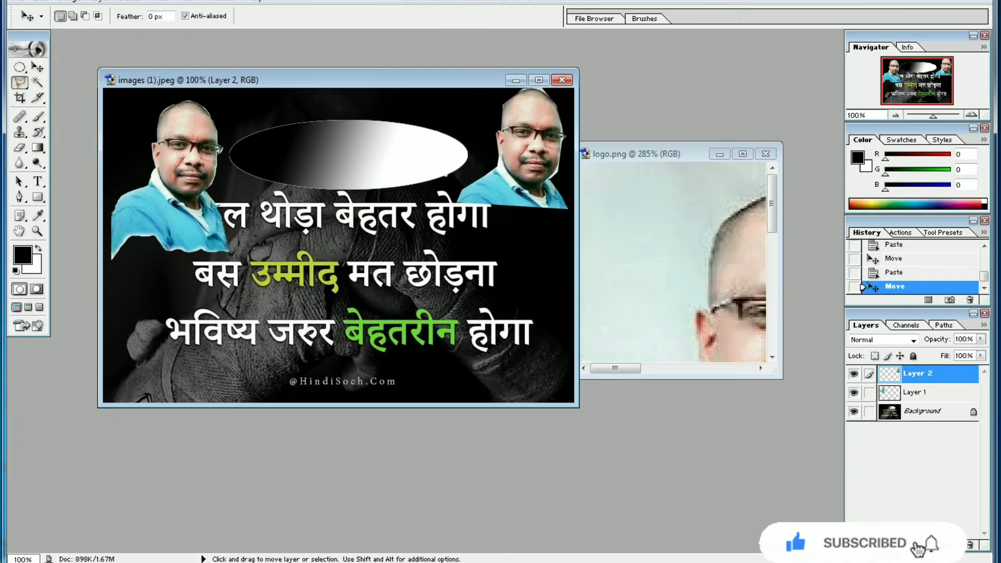
pyautogui.rightClick(20, 82)
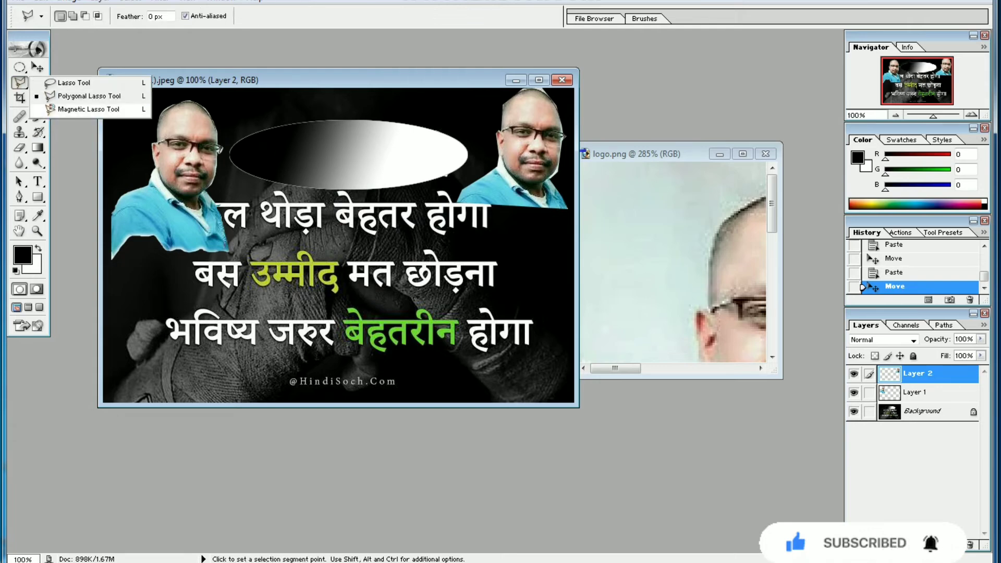
pyautogui.click(88, 110)
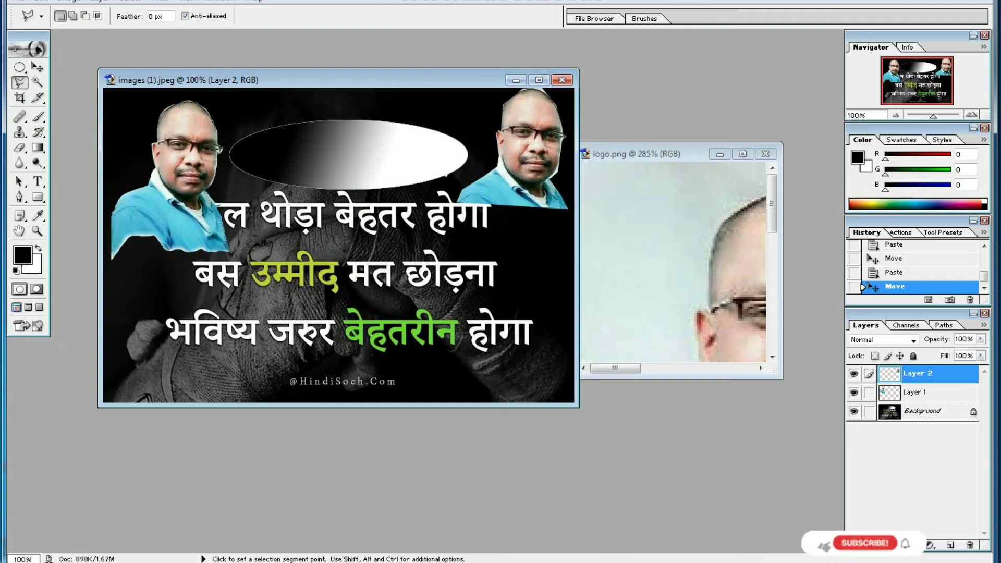
pyautogui.click(680, 155)
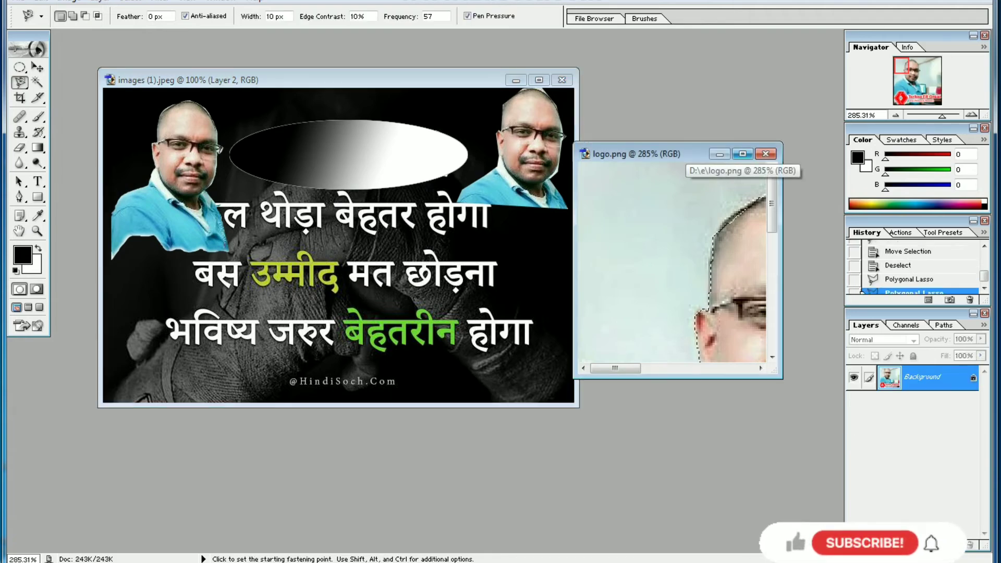
pyautogui.click(742, 153)
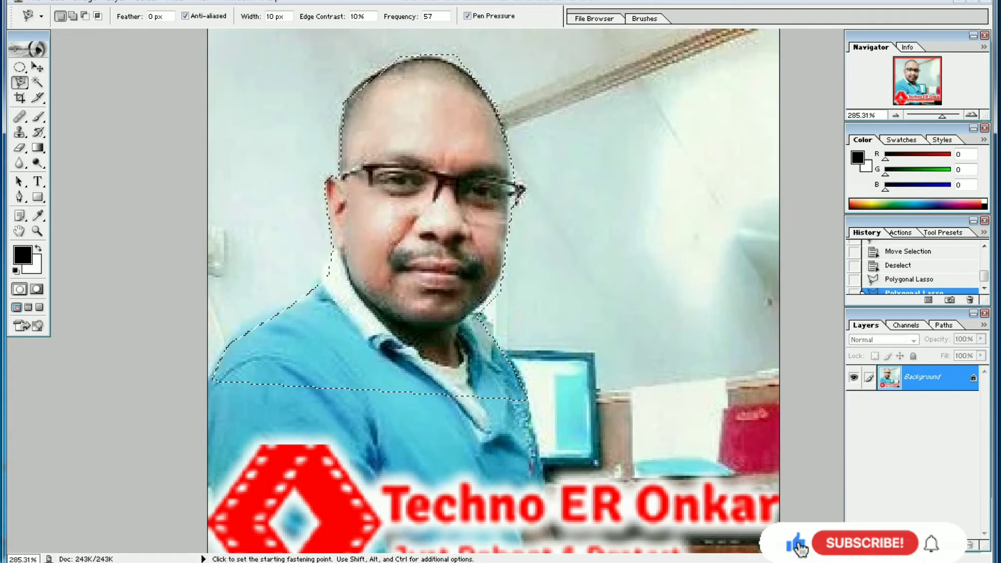
pyautogui.click(241, 241)
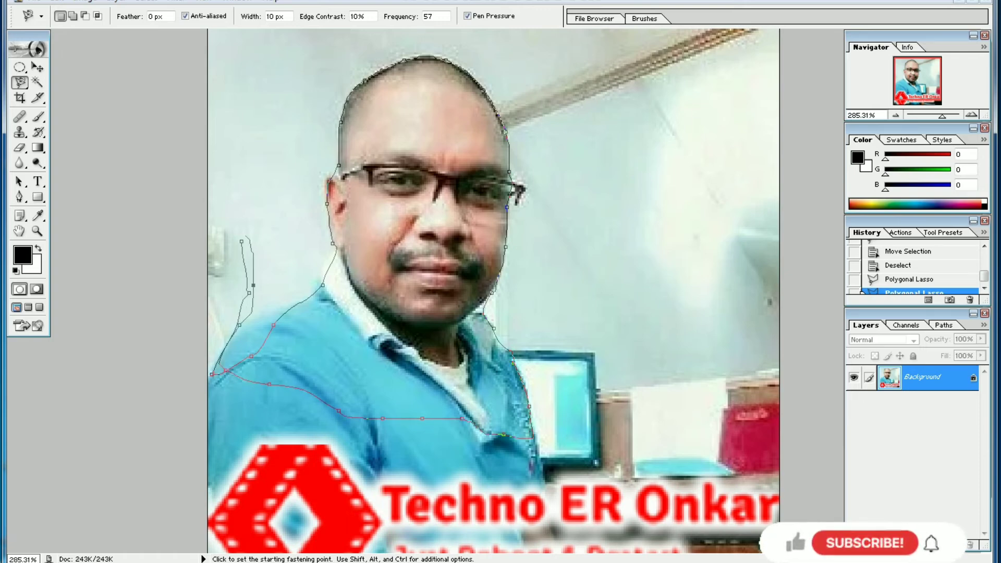
pyautogui.click(224, 371)
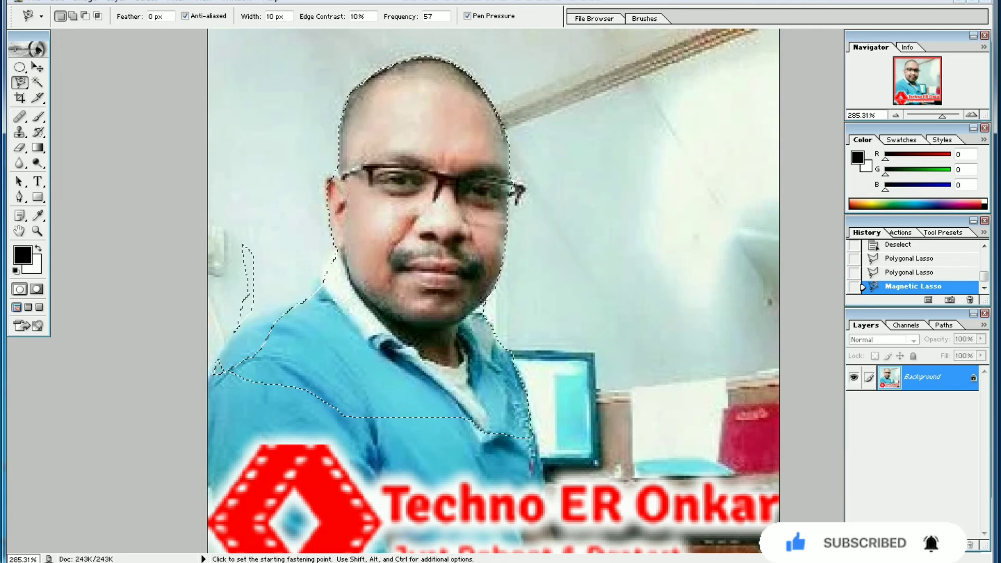
pyautogui.rightClick(20, 83)
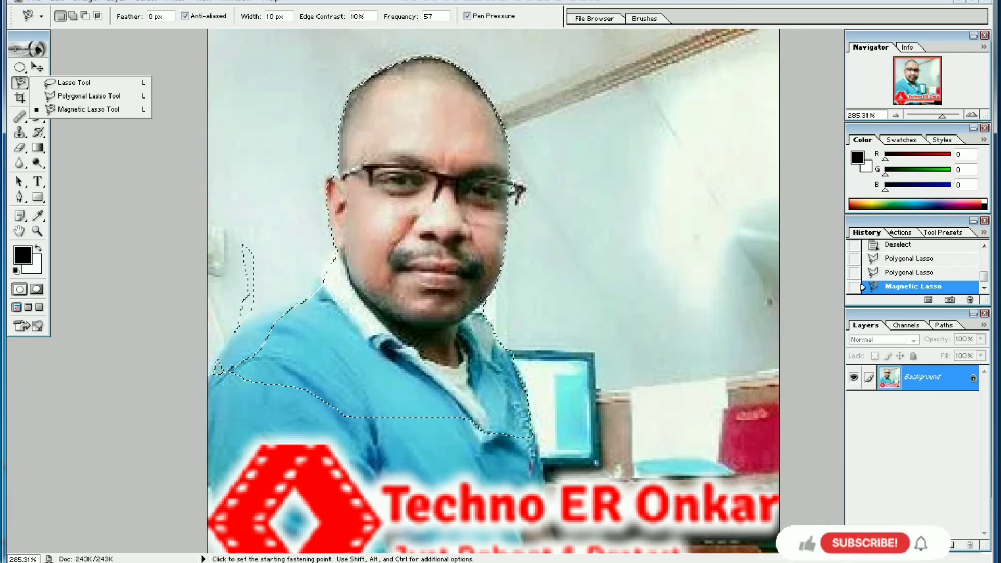
pyautogui.click(20, 83)
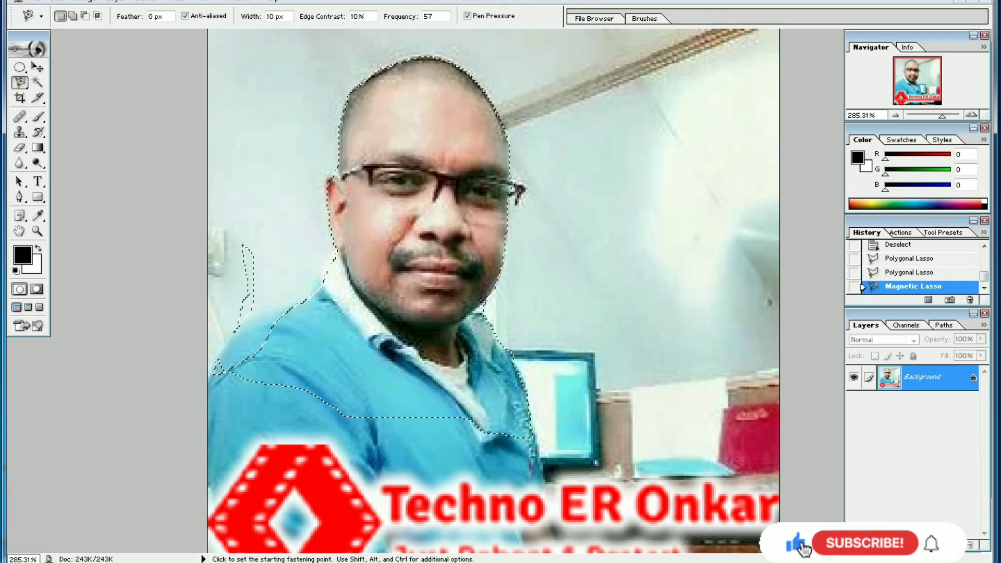
# Step: Switch to the Move tool and the images (1).jpeg window, and shift that window to the right within the workspace
pyautogui.press('v')
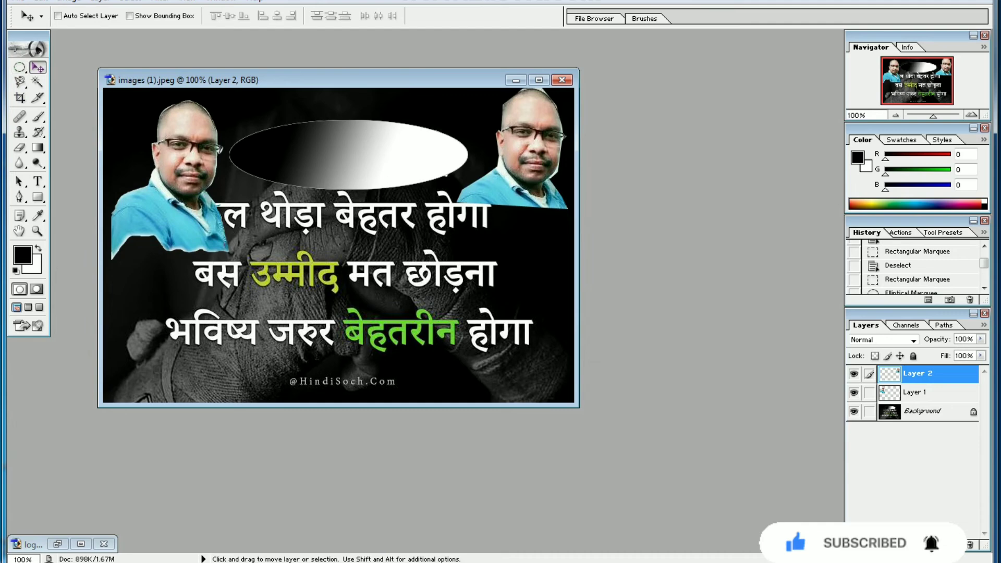
pyautogui.moveTo(333, 80); pyautogui.dragTo(565, 102)
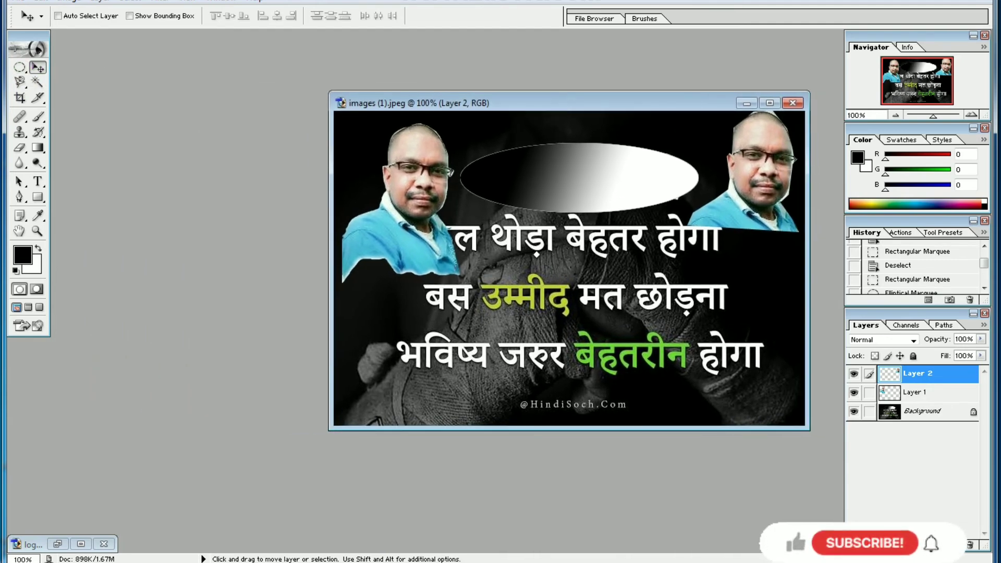